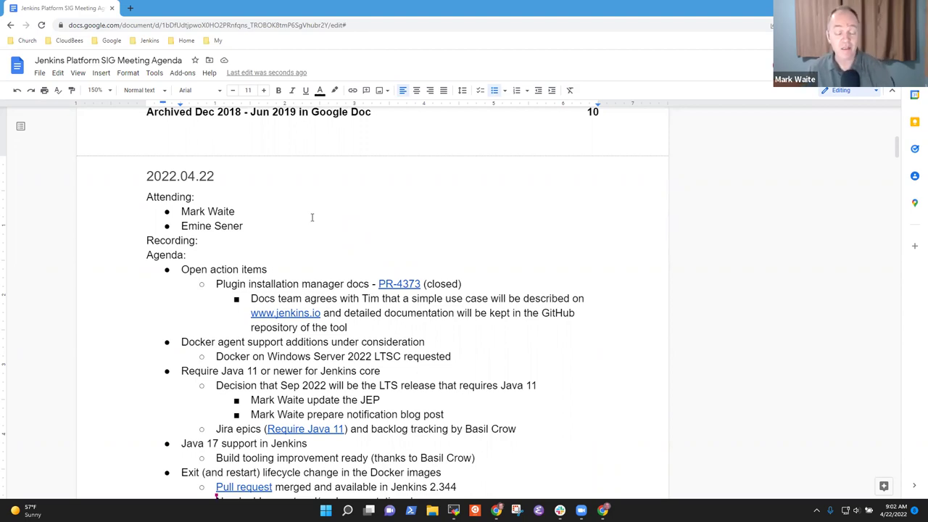
Step: Step down from the attendee list through the agenda items to the Docker agent support item
{"action": "double_click", "coordinate": [255, 226]}
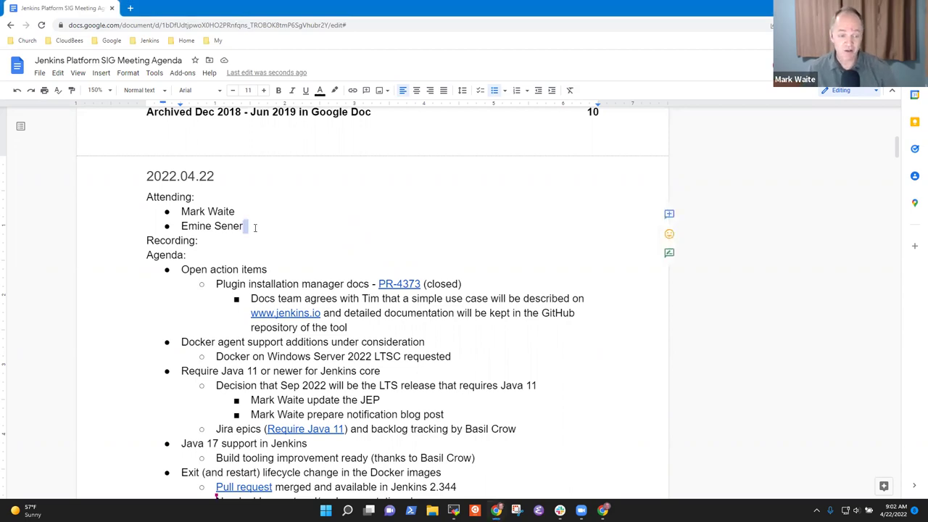
{"action": "key", "text": "Down"}
{"action": "key", "text": "Down"}
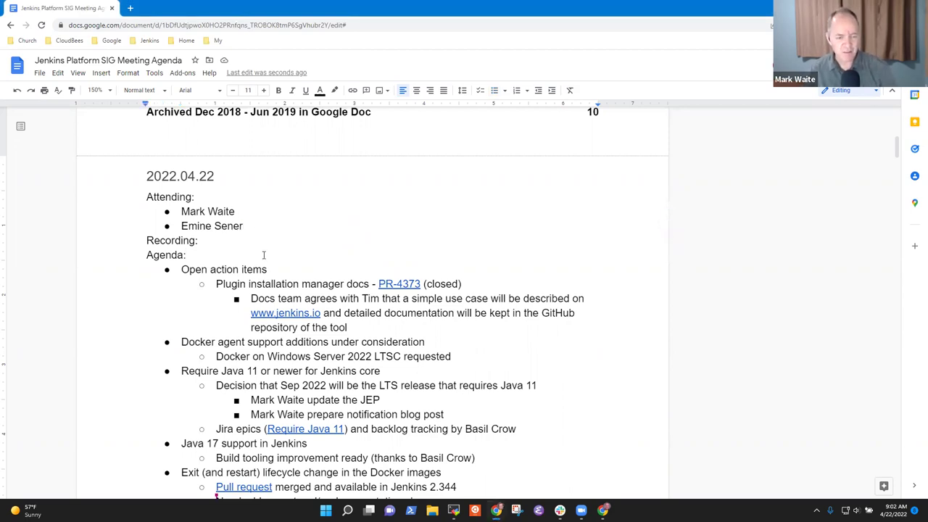
{"action": "left_click", "coordinate": [255, 269]}
{"action": "key", "text": "Home"}
{"action": "key", "text": "shift+End"}
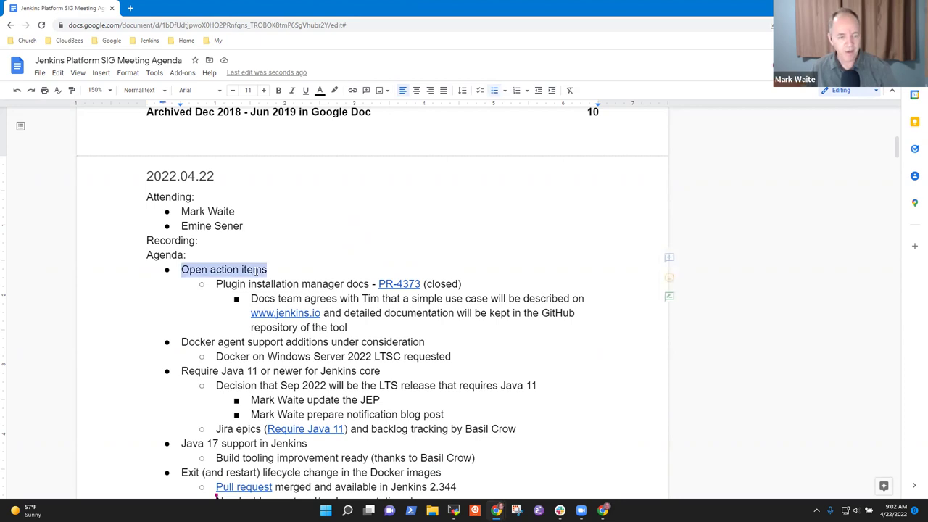
{"action": "key", "text": "Down"}
{"action": "key", "text": "Down"}
{"action": "key", "text": "Down"}
{"action": "key", "text": "Down"}
{"action": "key", "text": "Down"}
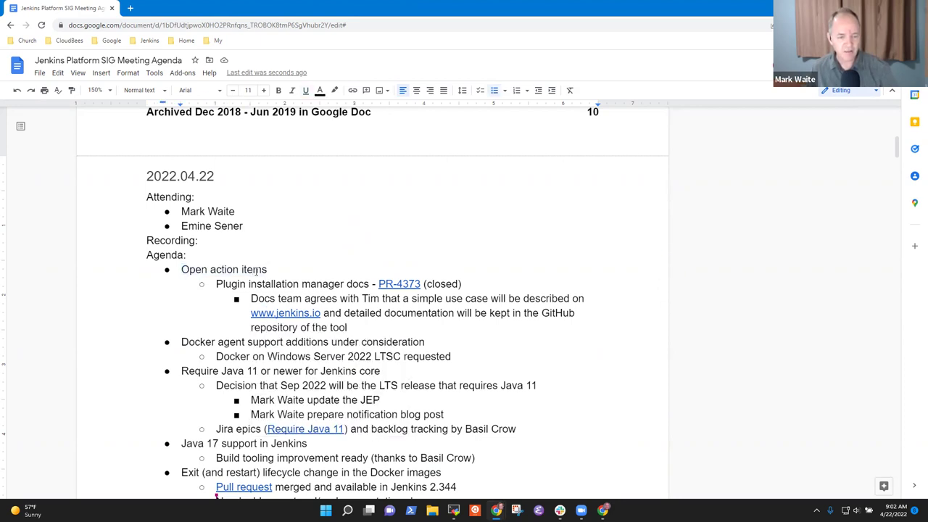
{"action": "key", "text": "Home"}
{"action": "key", "text": "shift+End"}
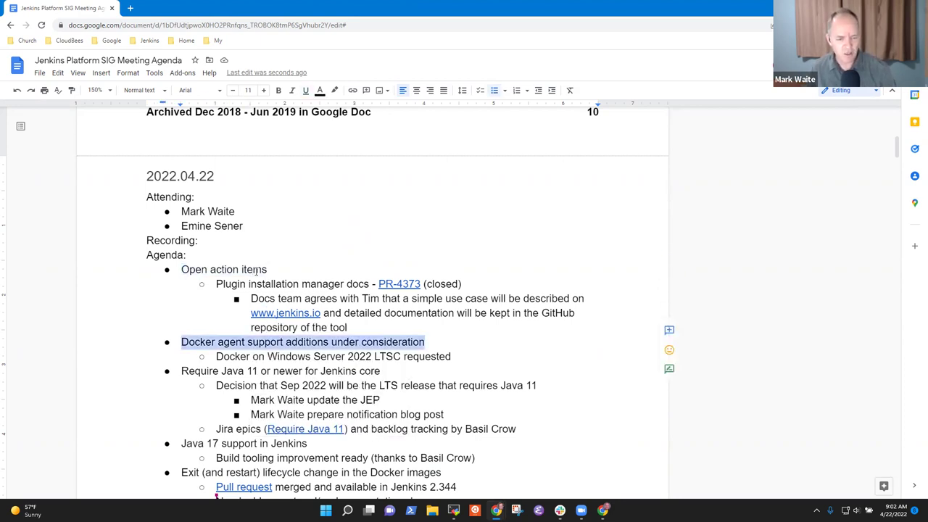
{"action": "key", "text": "Down"}
{"action": "key", "text": "Down"}
{"action": "key", "text": "Down"}
Step: Cut the Docker agent support item with its Windows Server sub-bullet and paste it above the Exit item
{"action": "key", "text": "Up"}
{"action": "key", "text": "Home"}
{"action": "key", "text": "Up"}
{"action": "key", "text": "Up"}
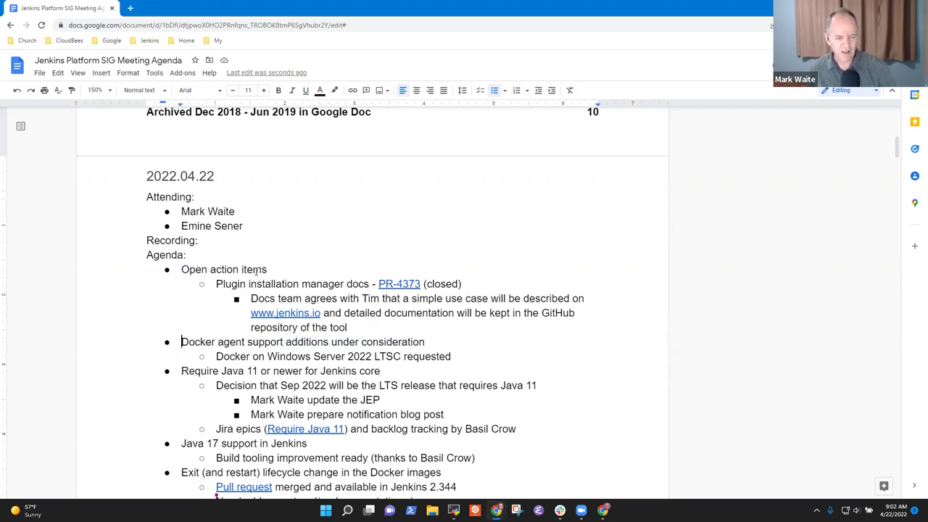
{"action": "key", "text": "shift+Down"}
{"action": "key", "text": "shift+End"}
{"action": "key", "text": "ctrl+x"}
{"action": "key", "text": "Down"}
{"action": "key", "text": "Down"}
{"action": "key", "text": "Down"}
{"action": "key", "text": "Down"}
{"action": "key", "text": "Down"}
{"action": "key", "text": "Down"}
{"action": "key", "text": "Down"}
{"action": "key", "text": "Down"}
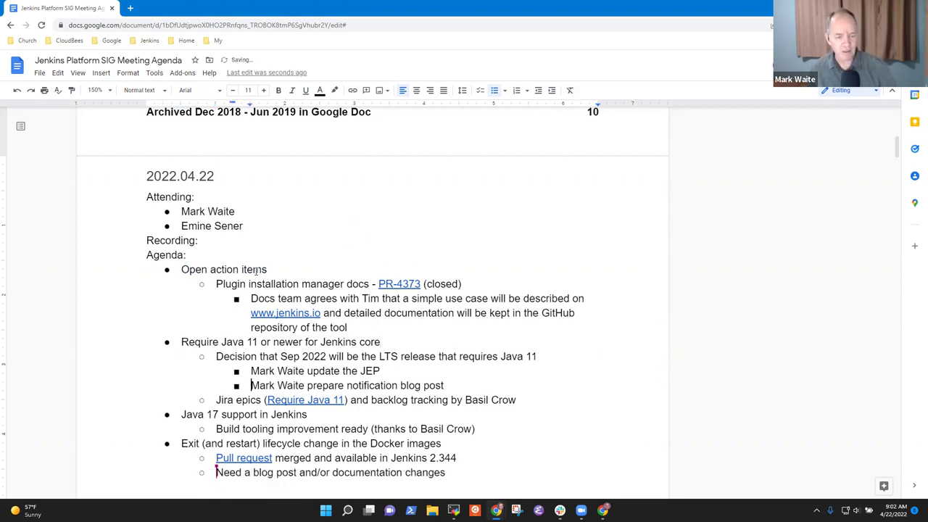
{"action": "key", "text": "Up"}
{"action": "key", "text": "ctrl+v"}
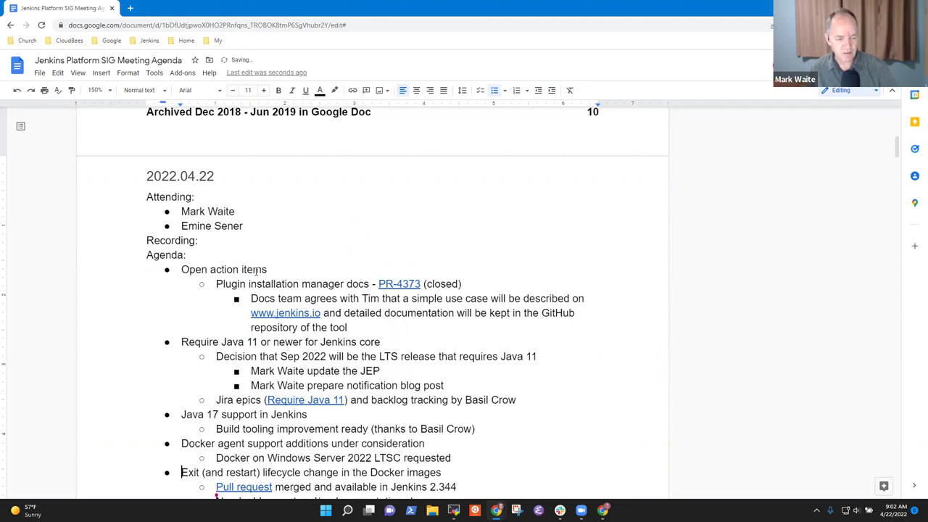
Step: Check the Require Java 11 and Java 17 support items down to the Exit lifecycle item
{"action": "key", "text": "Down"}
{"action": "key", "text": "shift+End"}
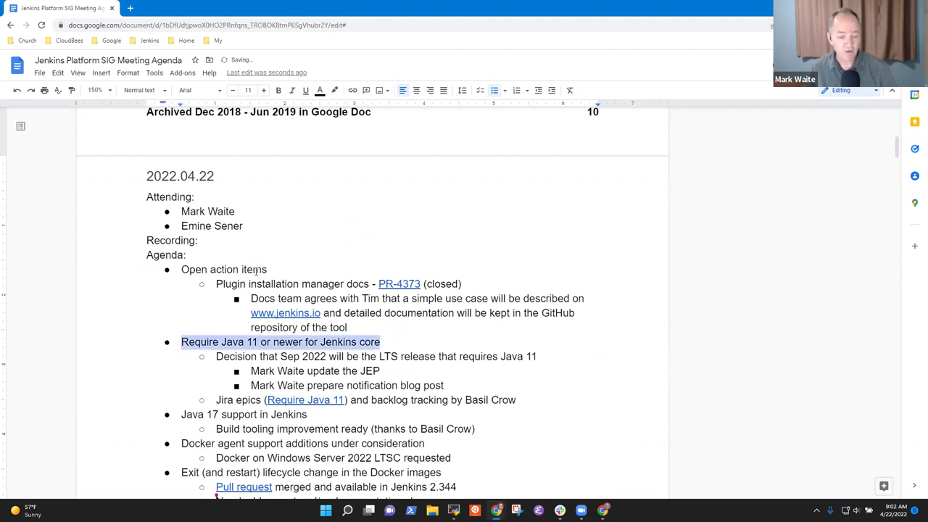
{"action": "key", "text": "Down"}
{"action": "key", "text": "Down"}
{"action": "key", "text": "Down"}
{"action": "key", "text": "Down"}
{"action": "key", "text": "Down"}
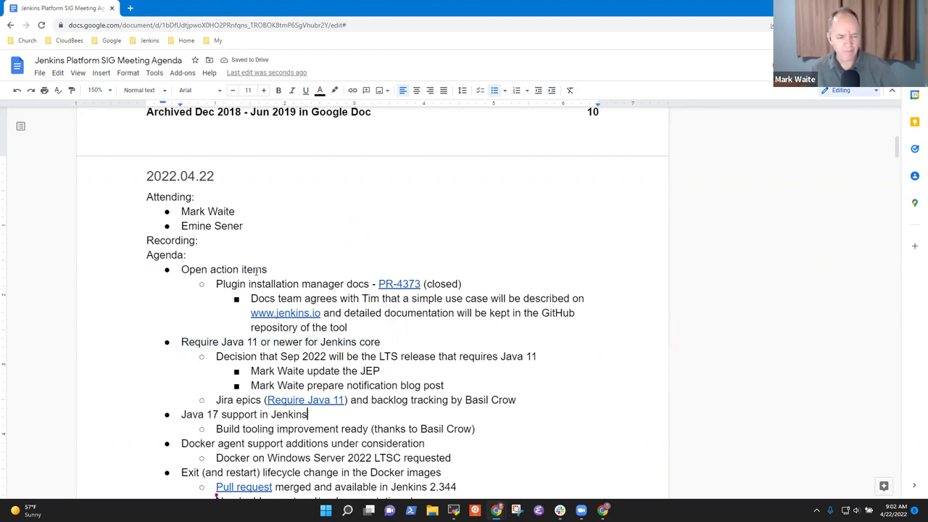
{"action": "key", "text": "Home"}
{"action": "key", "text": "shift+End"}
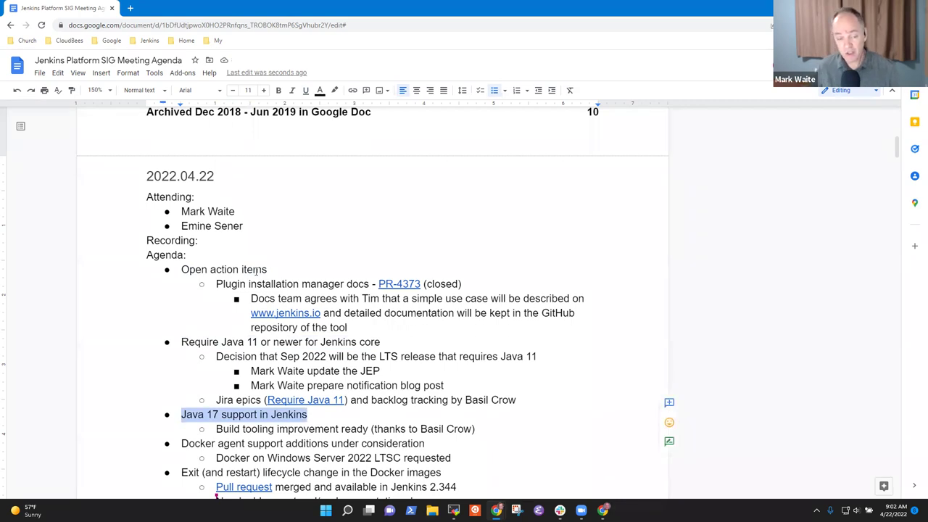
{"action": "key", "text": "Down"}
{"action": "key", "text": "Down"}
{"action": "key", "text": "Home"}
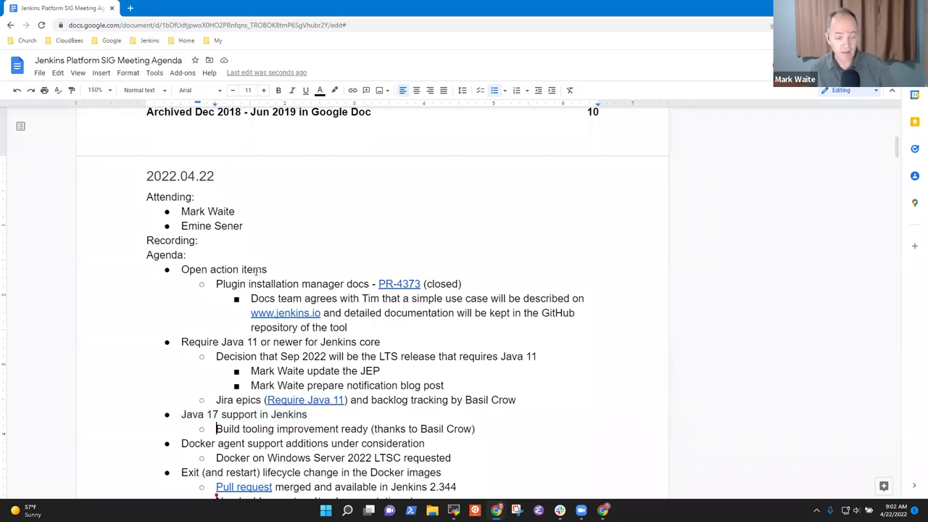
{"action": "key", "text": "Down"}
{"action": "key", "text": "Down"}
{"action": "key", "text": "Down"}
{"action": "scroll", "coordinate": [257, 269], "scroll_direction": "down", "scroll_amount": 1}
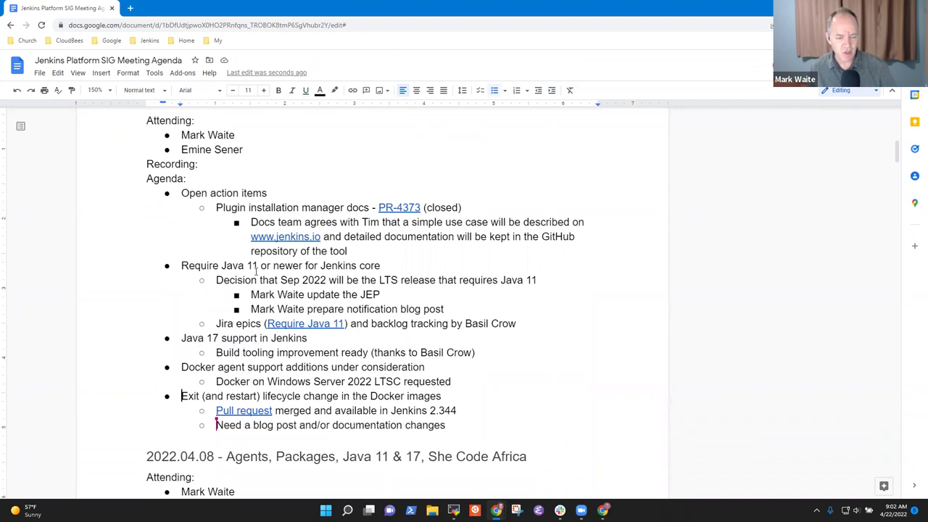
Step: Go to the plugin installation manager docs item and bring up its PR-4373 link preview
{"action": "key", "text": "shift+End"}
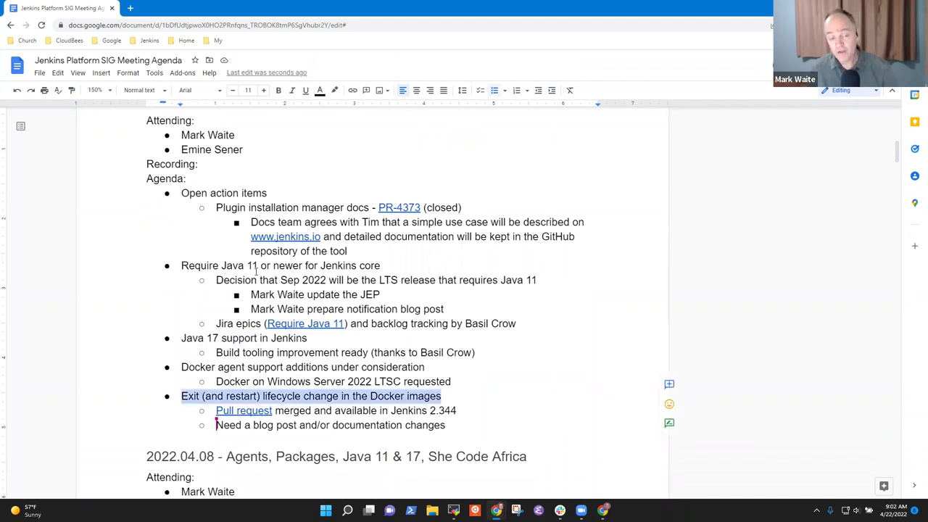
{"action": "key", "text": "Down"}
{"action": "key", "text": "Down"}
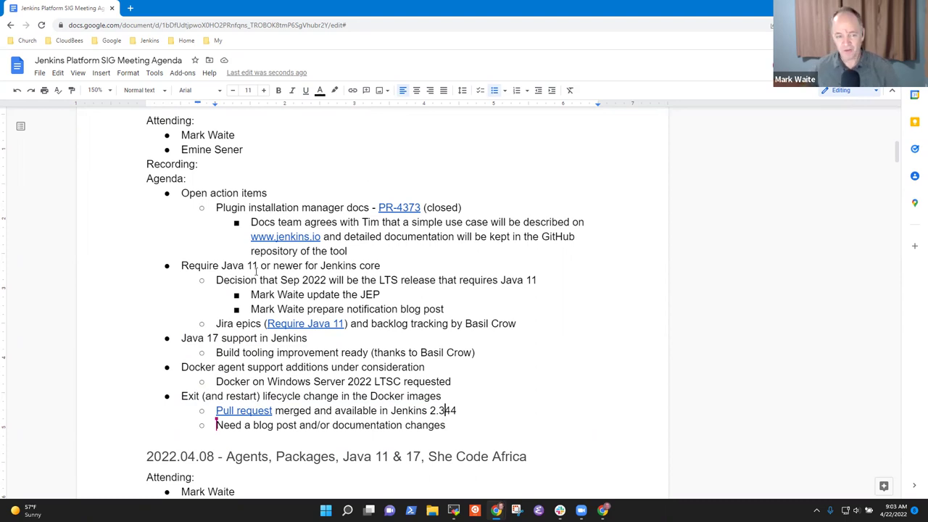
{"action": "key", "text": "Up"}
{"action": "key", "text": "Up"}
{"action": "key", "text": "Up"}
{"action": "key", "text": "Up"}
{"action": "key", "text": "Up"}
{"action": "key", "text": "Up"}
{"action": "key", "text": "Up"}
{"action": "key", "text": "Up"}
{"action": "key", "text": "Up"}
{"action": "key", "text": "Up"}
{"action": "key", "text": "Up"}
{"action": "key", "text": "Up"}
{"action": "key", "text": "Up"}
{"action": "key", "text": "Up"}
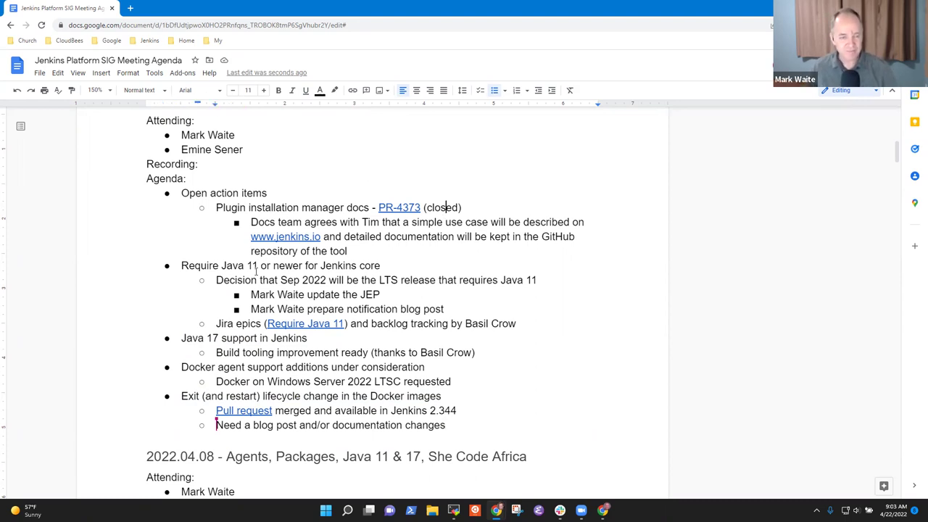
{"action": "key", "text": "Home"}
{"action": "key", "text": "shift+End"}
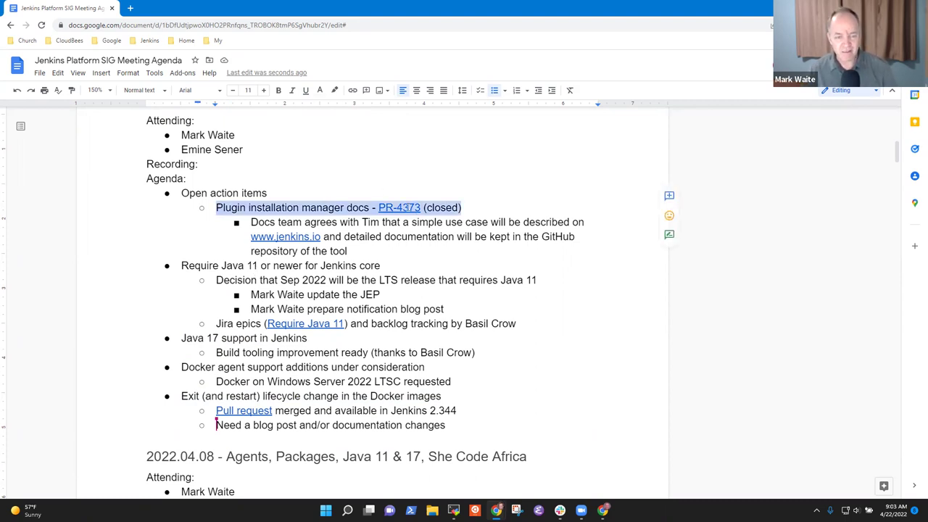
{"action": "left_click", "coordinate": [410, 208]}
Step: Open pull request #4373 in a new tab, glance at the Docs team note, then return to the PR
{"action": "left_click", "coordinate": [447, 227]}
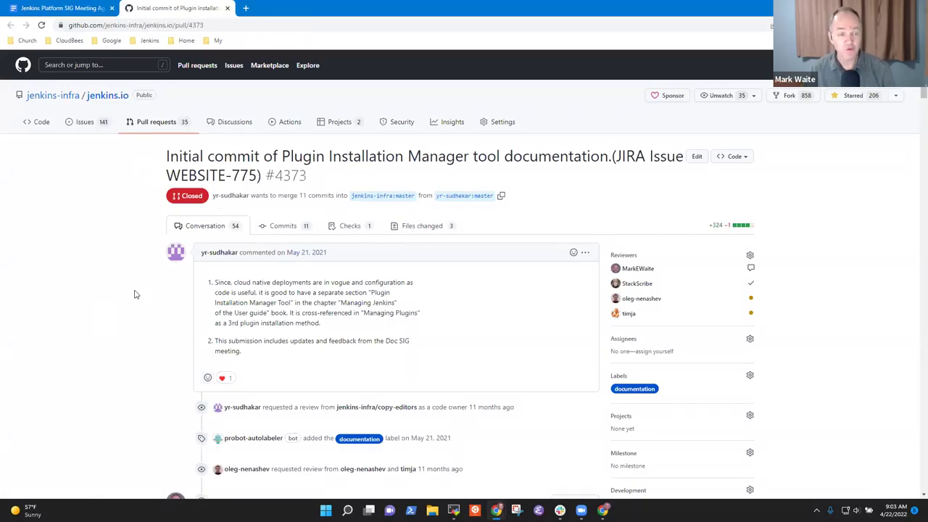
{"action": "left_click", "coordinate": [58, 8]}
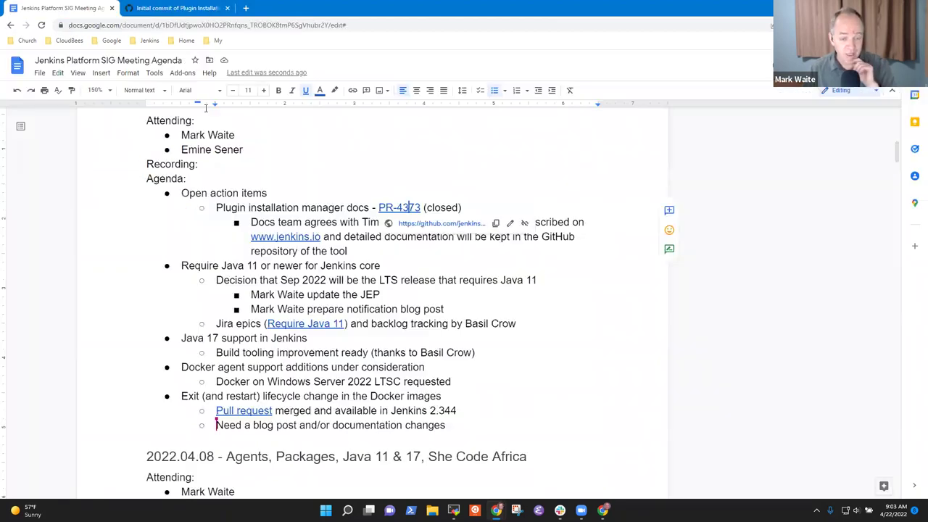
{"action": "left_click_drag", "start_coordinate": [251, 221], "coordinate": [481, 217]}
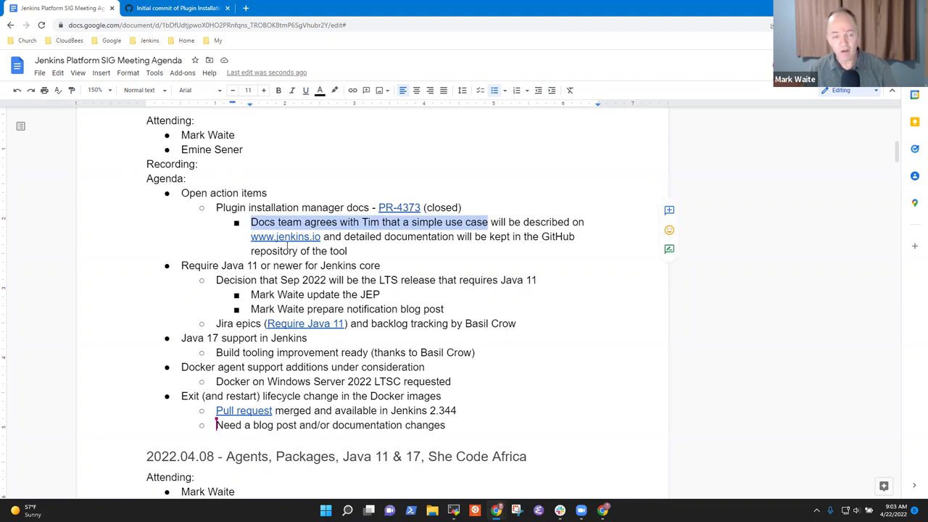
{"action": "left_click", "coordinate": [396, 237]}
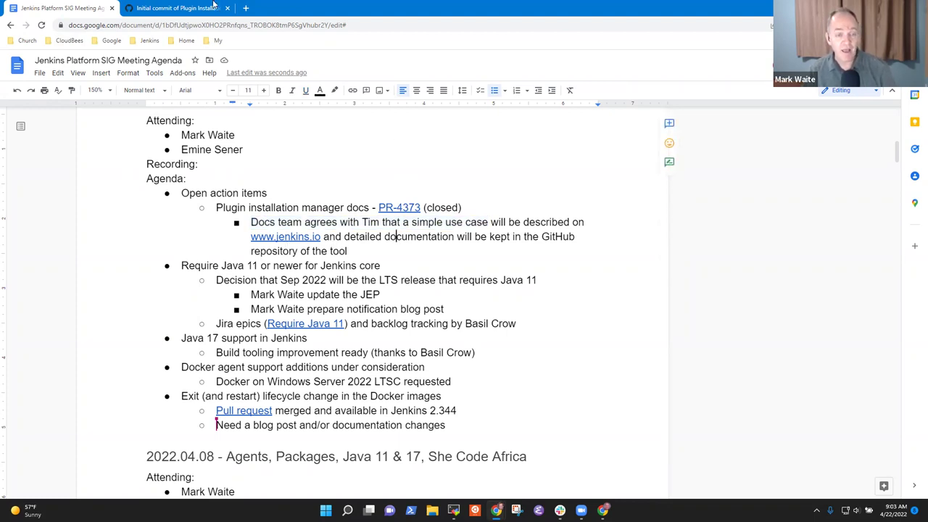
{"action": "left_click", "coordinate": [172, 9]}
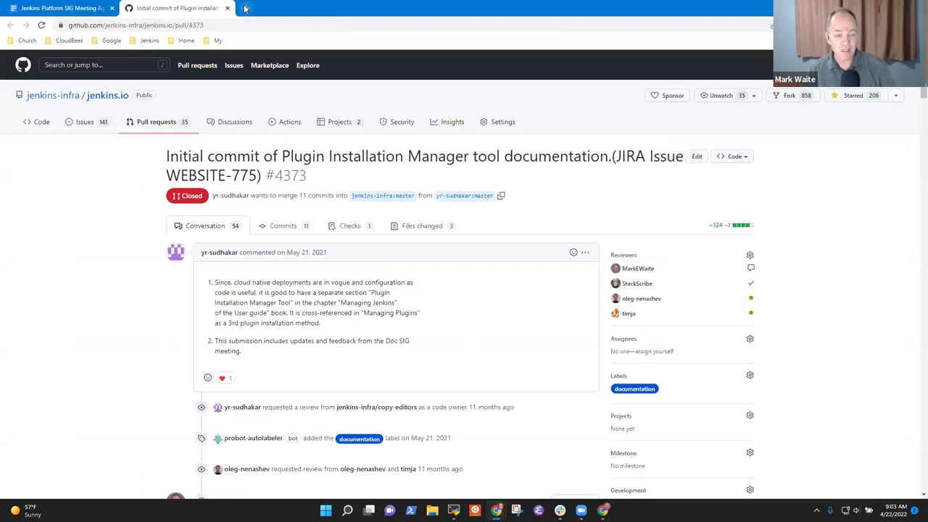
Step: In a new tab, search for 'plugin installation manager', correcting the mistyped 'POLugins'
{"action": "left_click", "coordinate": [245, 8]}
{"action": "type", "text": "POLugi"}
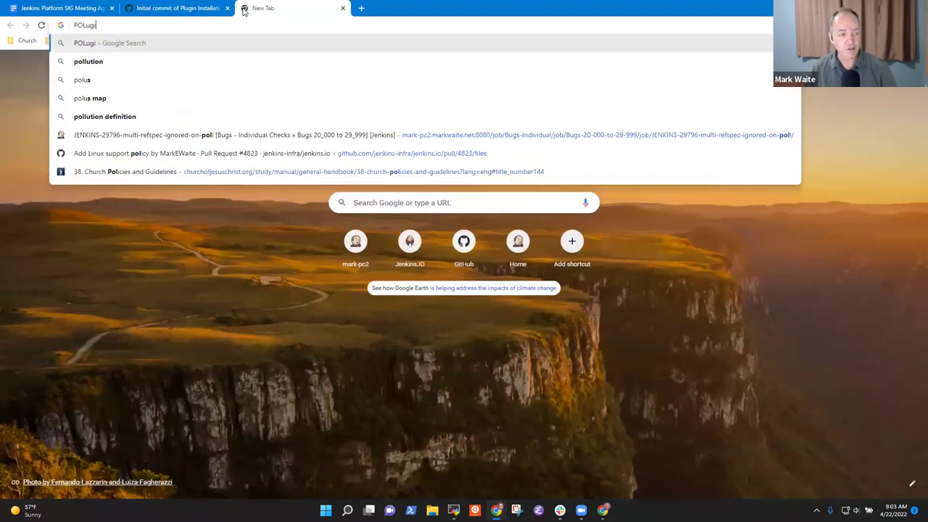
{"action": "type", "text": "ns"}
{"action": "key", "text": "BackSpace"}
{"action": "key", "text": "BackSpace"}
{"action": "key", "text": "BackSpace"}
{"action": "key", "text": "BackSpace"}
{"action": "key", "text": "BackSpace"}
{"action": "key", "text": "BackSpace"}
{"action": "key", "text": "BackSpace"}
{"action": "key", "text": "BackSpace"}
{"action": "key", "text": "BackSpace"}
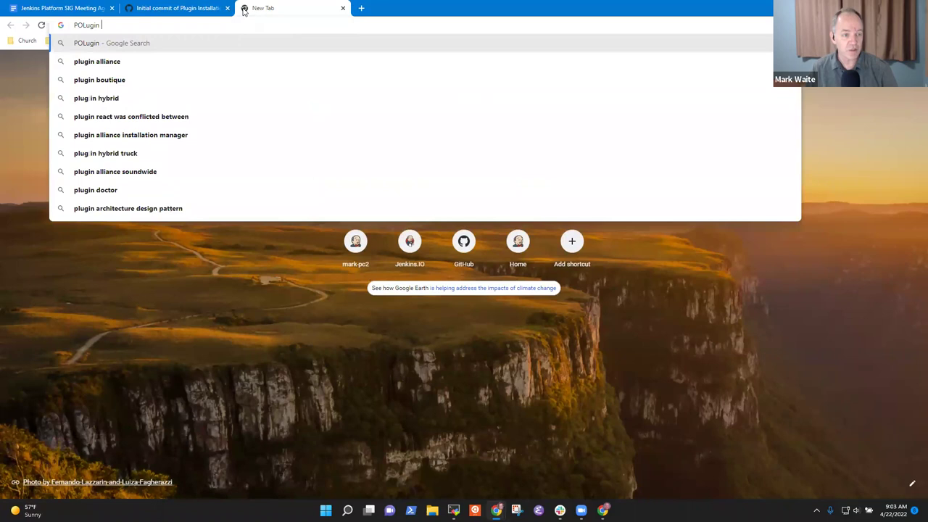
{"action": "type", "text": "plugin instal"}
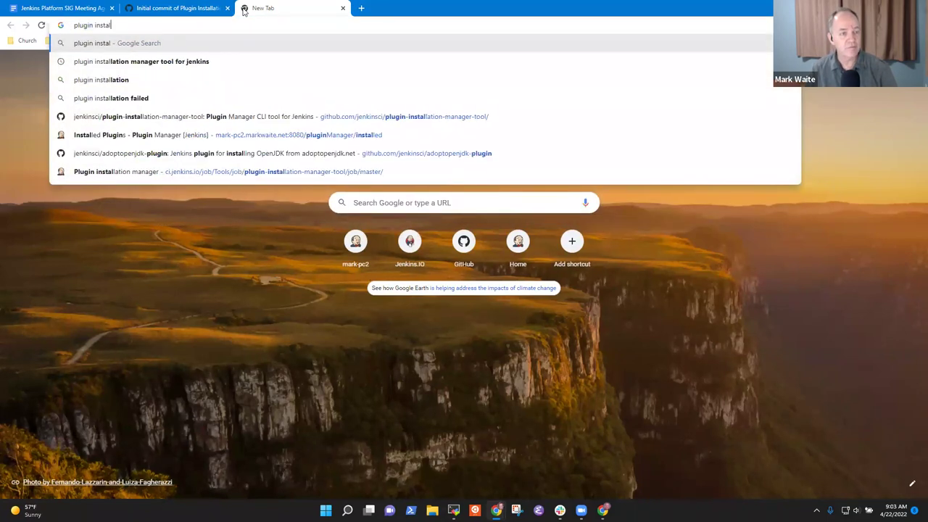
{"action": "type", "text": "lation manager"}
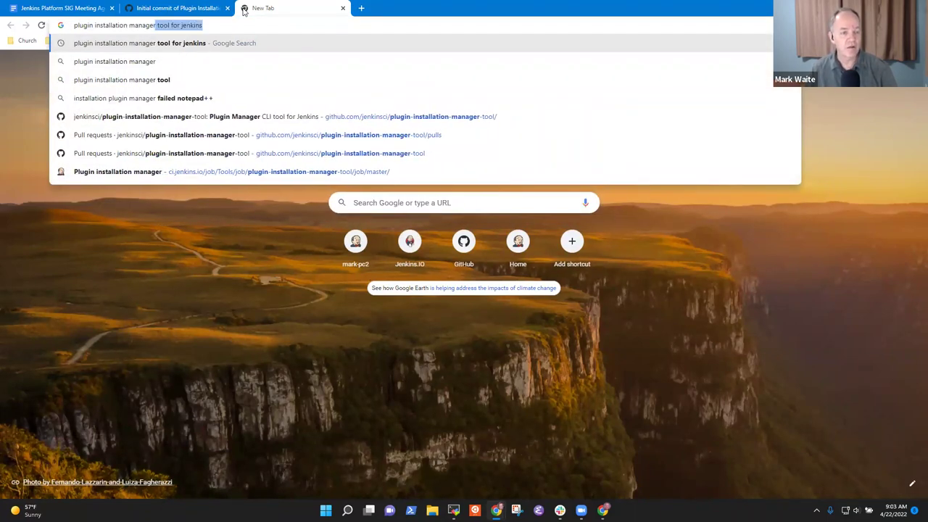
Step: Open the plugin-installation-manager-tool repository's README at a larger zoom, then return to the agenda
{"action": "left_click", "coordinate": [344, 120]}
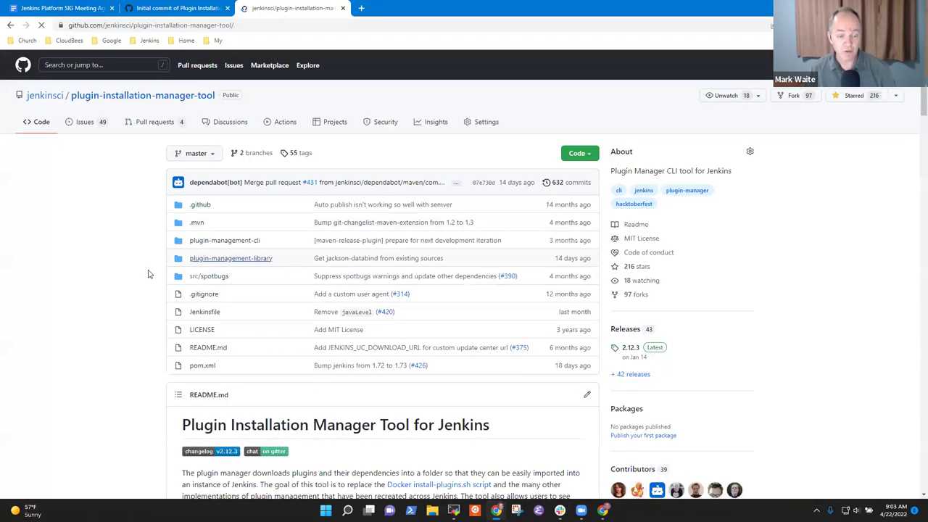
{"action": "left_click", "coordinate": [212, 395]}
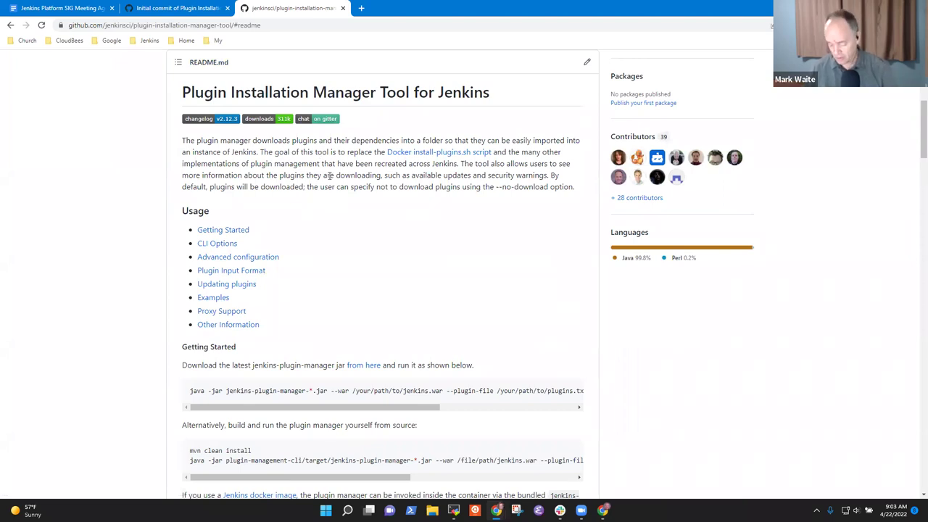
{"action": "key", "text": "ctrl+plus"}
{"action": "key", "text": "ctrl+plus"}
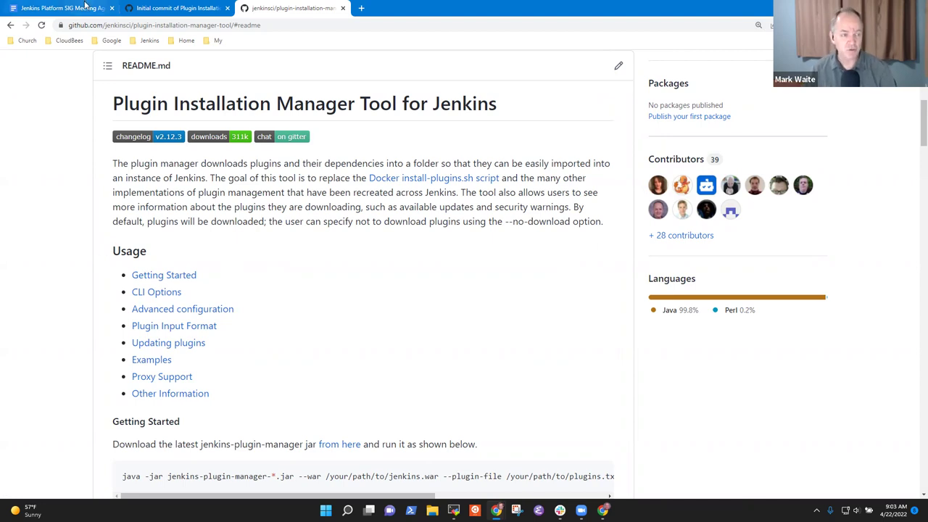
{"action": "key", "text": "ctrl+1"}
{"action": "left_click", "coordinate": [329, 209]}
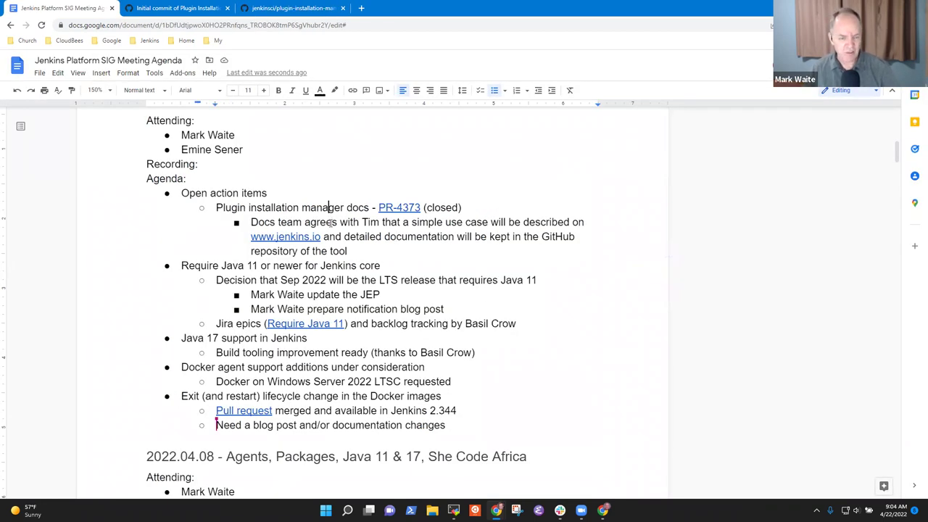
{"action": "key", "text": "shift+End"}
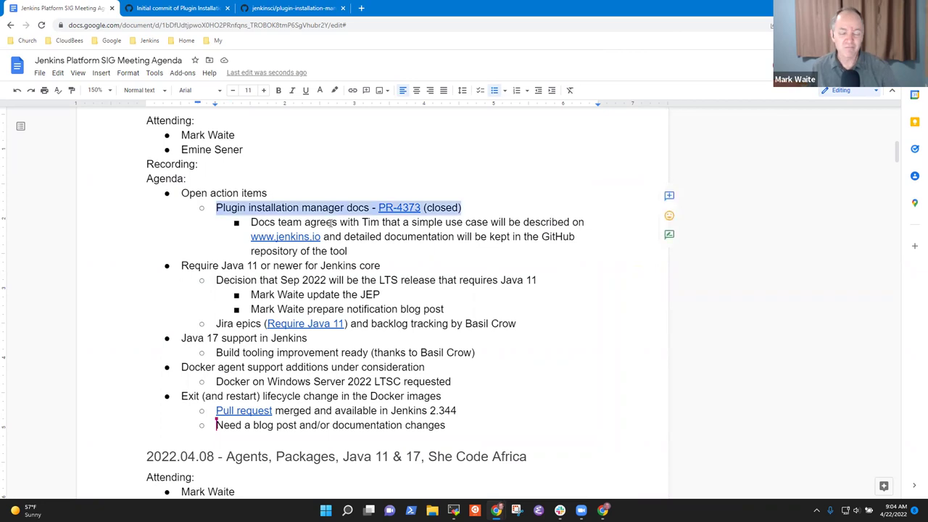
{"action": "key", "text": "Down"}
{"action": "key", "text": "Down"}
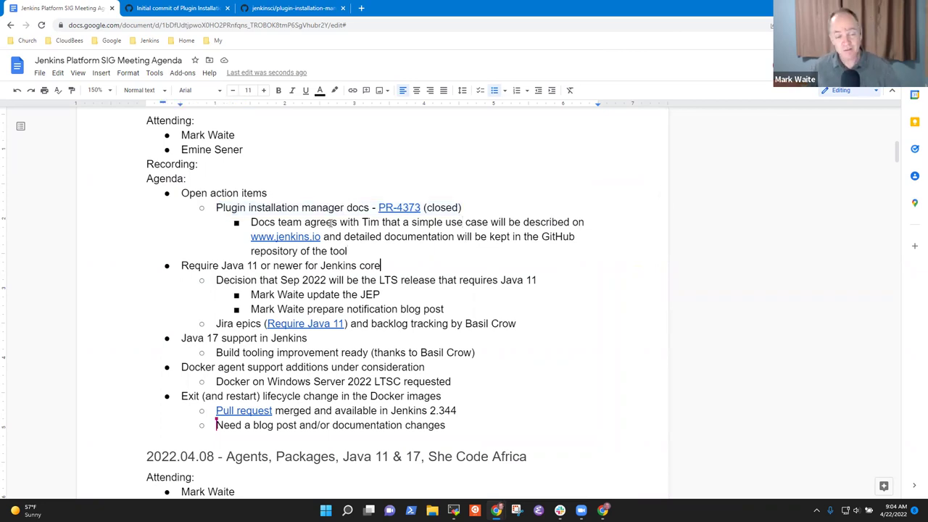
{"action": "key", "text": "Up"}
{"action": "key", "text": "Up"}
{"action": "key", "text": "Up"}
{"action": "key", "text": "Down"}
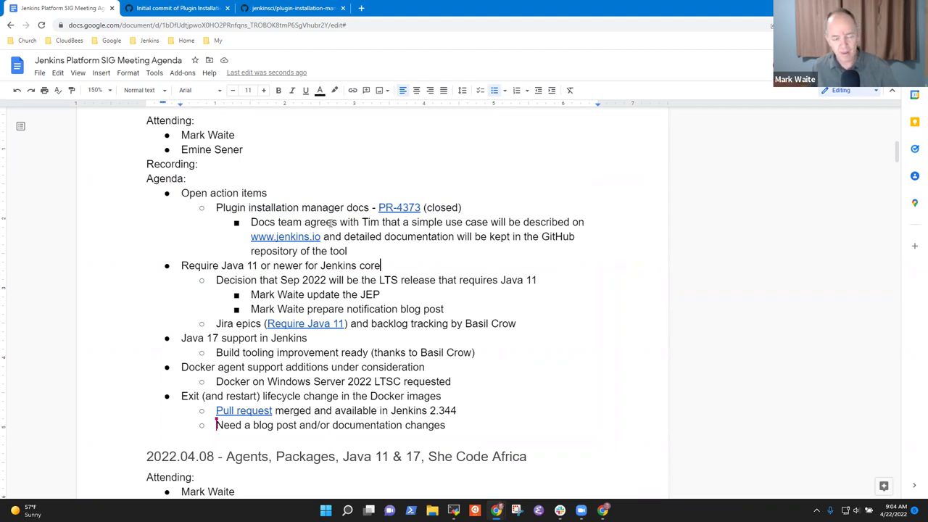
{"action": "key", "text": "shift+End"}
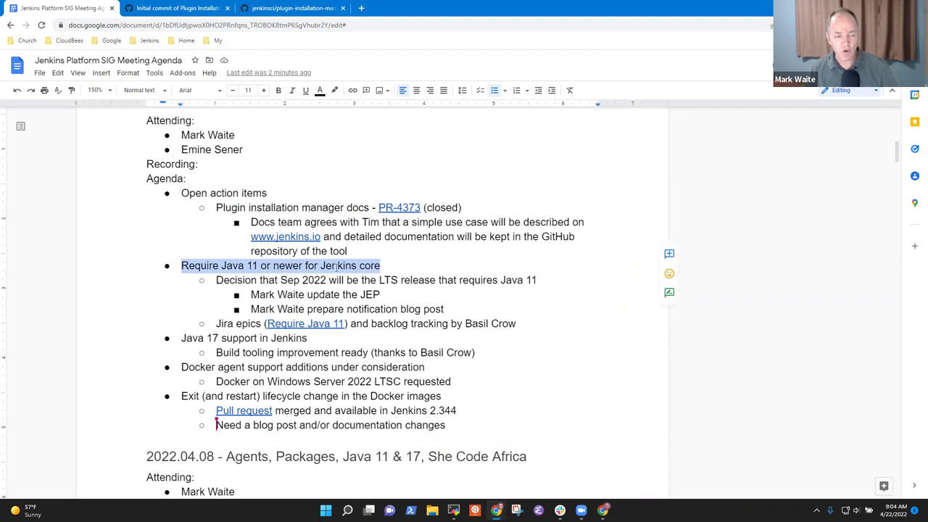
{"action": "left_click", "coordinate": [305, 294]}
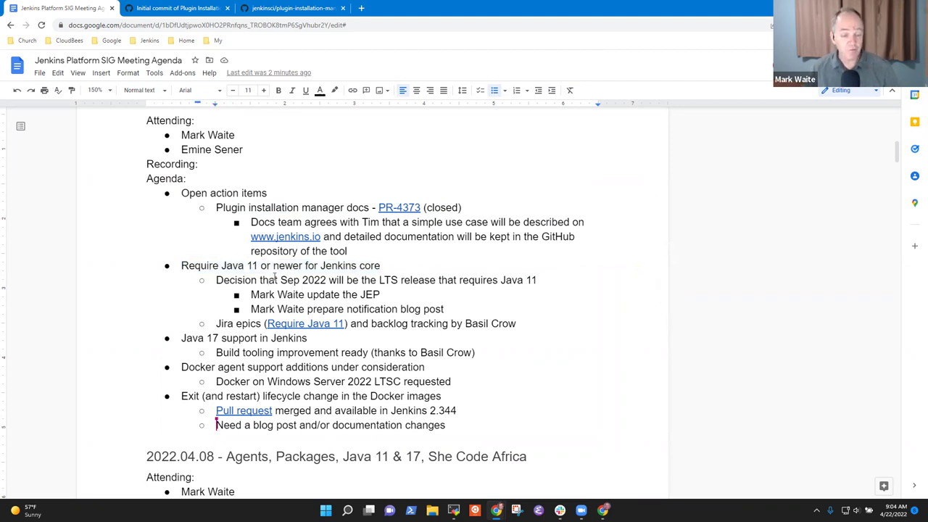
Step: Add a Java 11 sub-bullet 'JEP submitted to end Java 8 support in Jenkins core' above the Decision line
{"action": "key", "text": "Home"}
{"action": "key", "text": "Return"}
{"action": "key", "text": "Up"}
{"action": "type", "text": "Prop"}
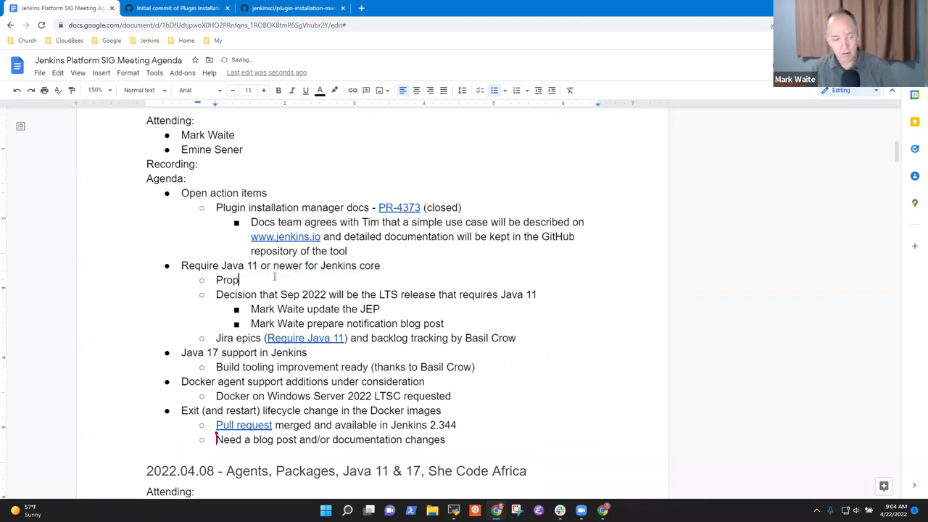
{"action": "type", "text": "osed"}
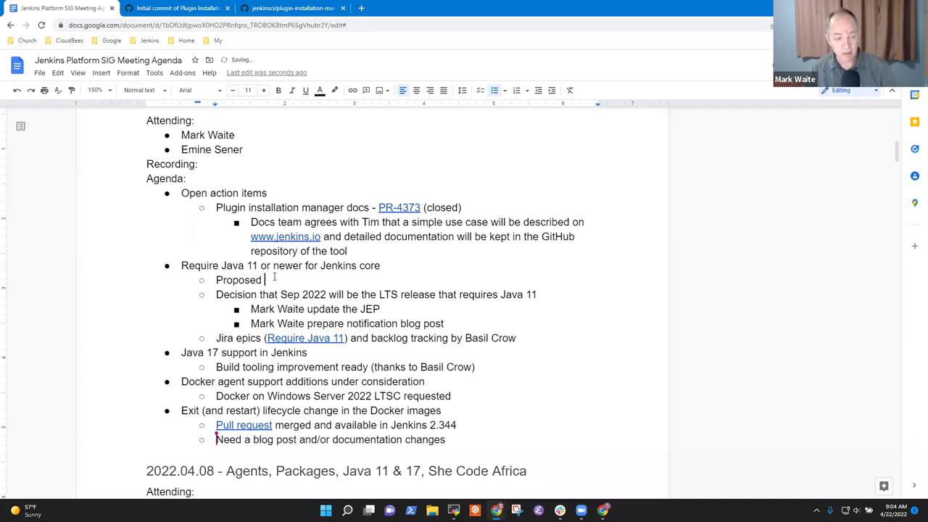
{"action": "key", "text": "shift+Home"}
{"action": "key", "text": "BackSpace"}
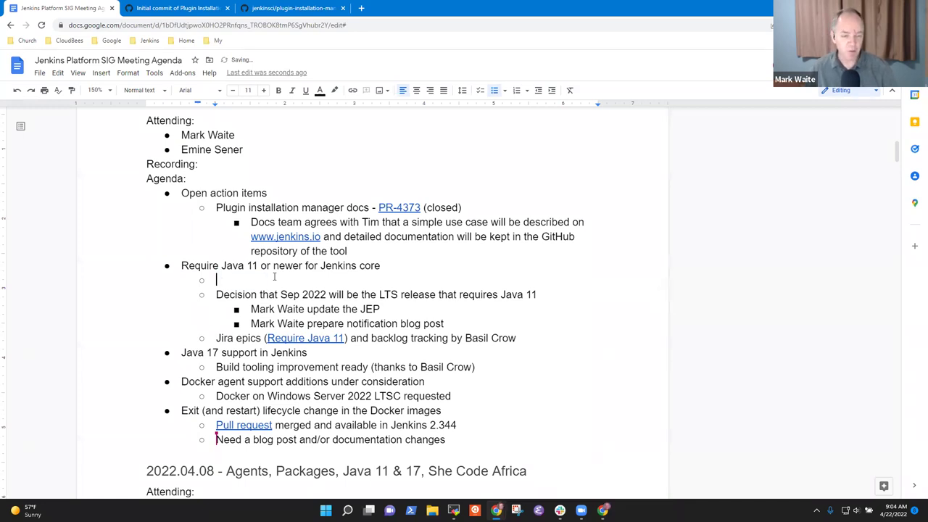
{"action": "key", "text": "Delete"}
{"action": "key", "text": "Return"}
{"action": "key", "text": "Up"}
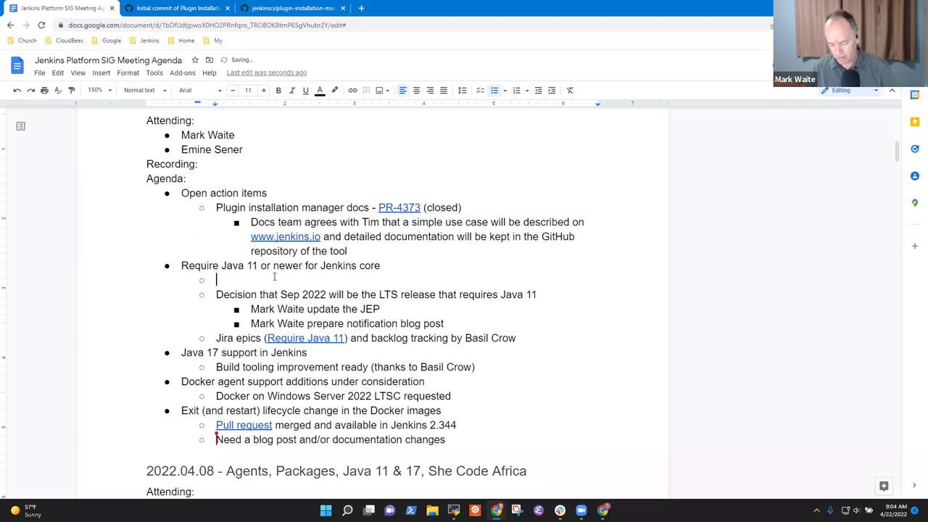
{"action": "type", "text": "JEP s"}
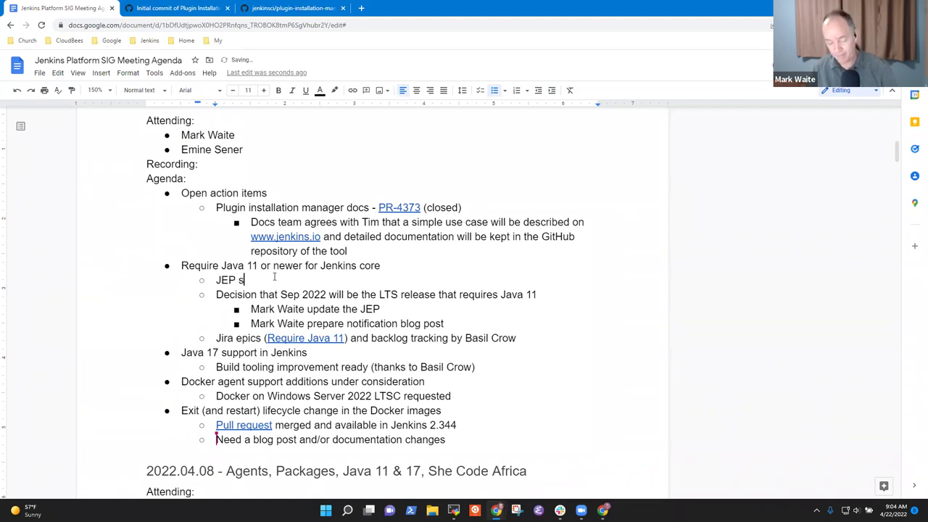
{"action": "type", "text": "ubmitted to "}
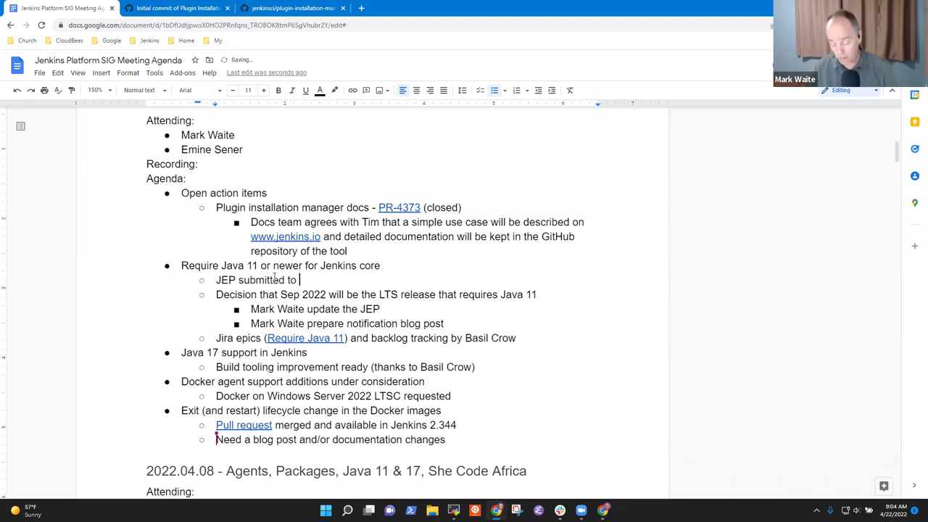
{"action": "type", "text": "end Java "}
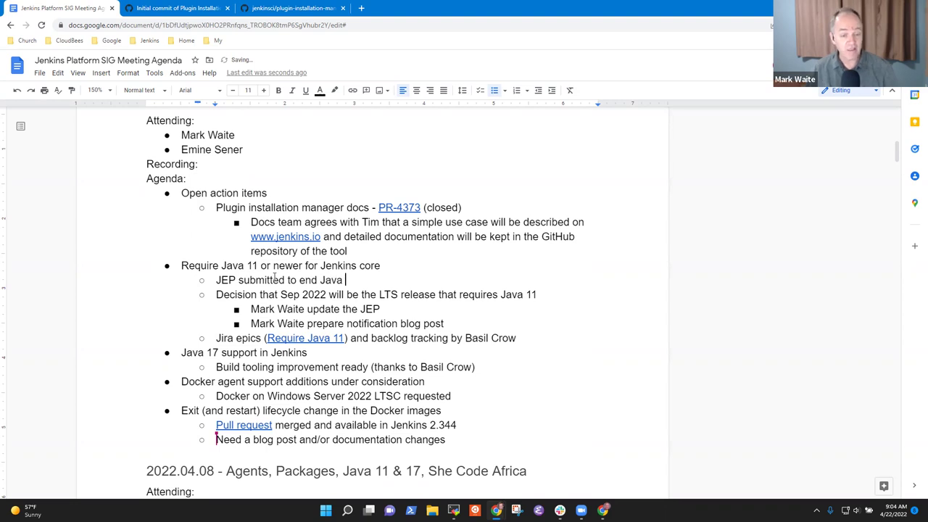
{"action": "type", "text": "8 support in"}
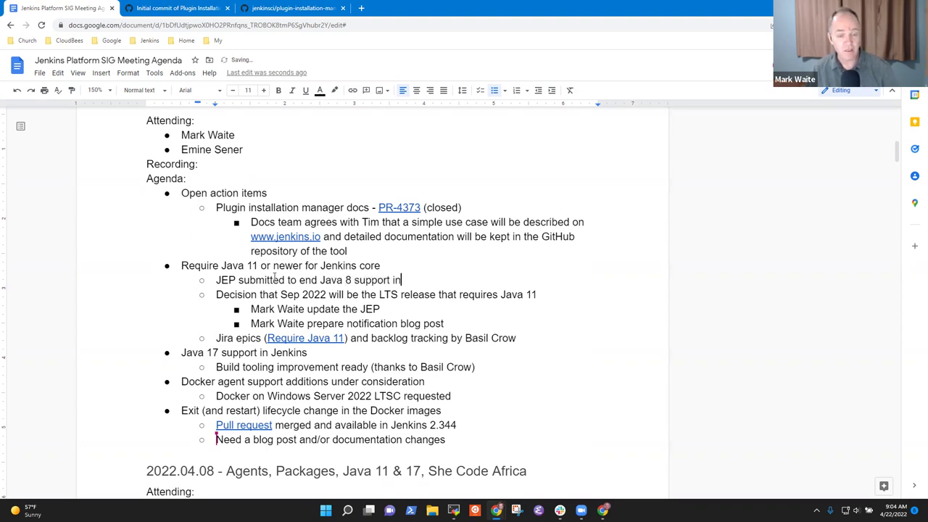
{"action": "type", "text": " Jenkins core"}
Step: Review the Decision line and action items, ending at the end of the blog post item
{"action": "key", "text": "Down"}
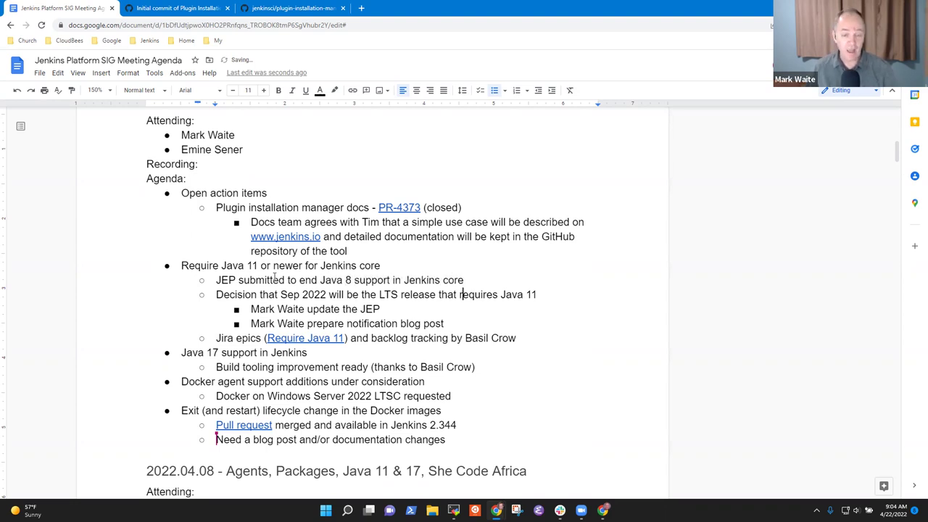
{"action": "key", "text": "shift+End"}
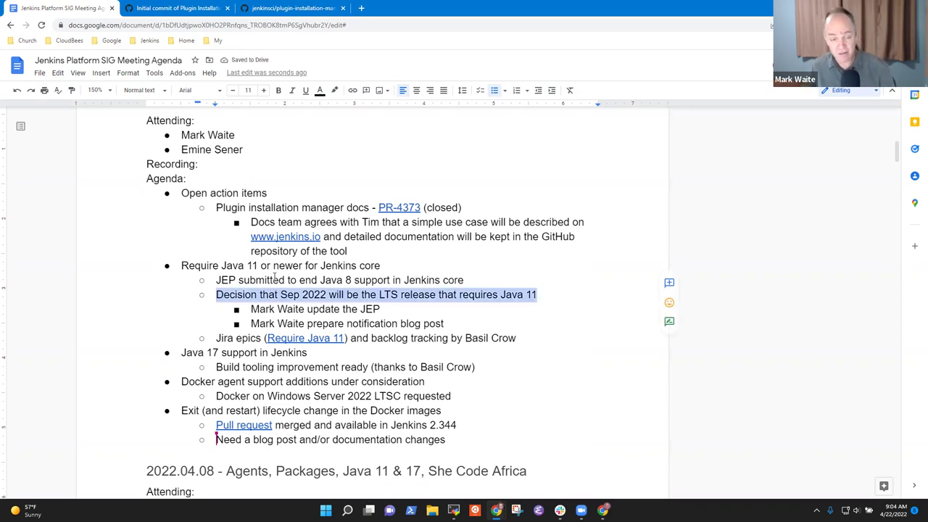
{"action": "key", "text": "Right"}
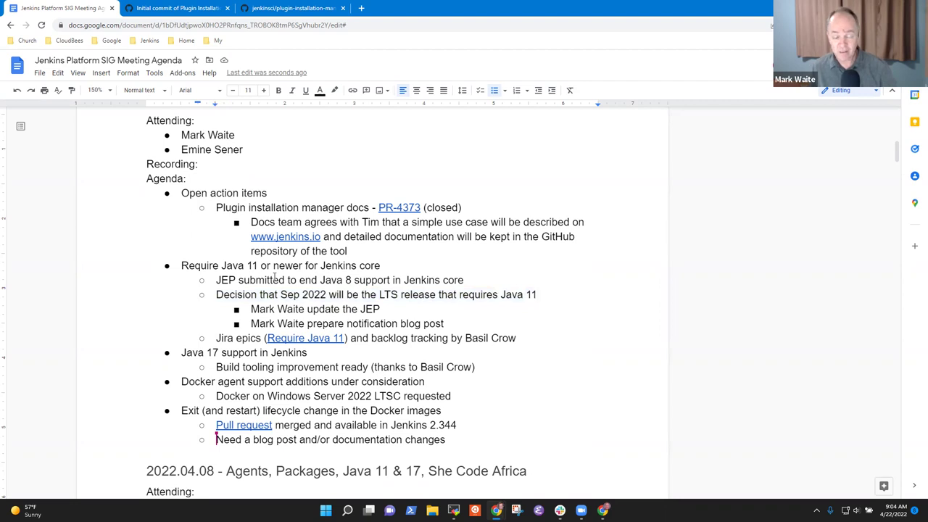
{"action": "key", "text": "Home"}
{"action": "key", "text": "shift+End"}
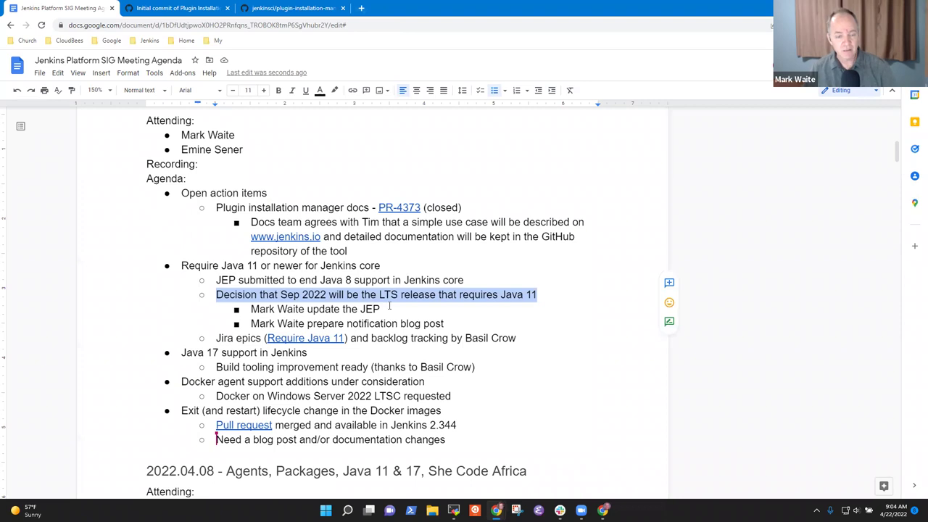
{"action": "left_click", "coordinate": [390, 310]}
{"action": "key", "text": "Home"}
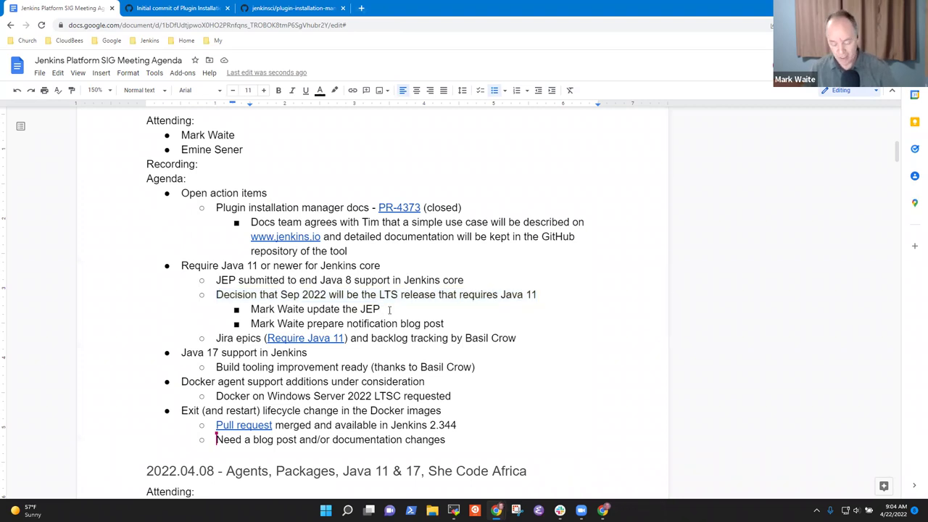
{"action": "key", "text": "shift+End"}
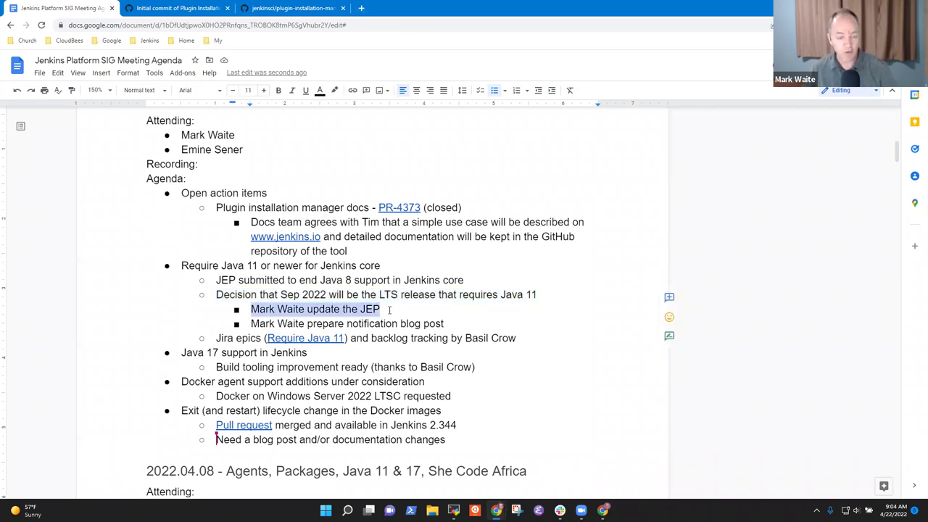
{"action": "key", "text": "Down"}
{"action": "key", "text": "Home"}
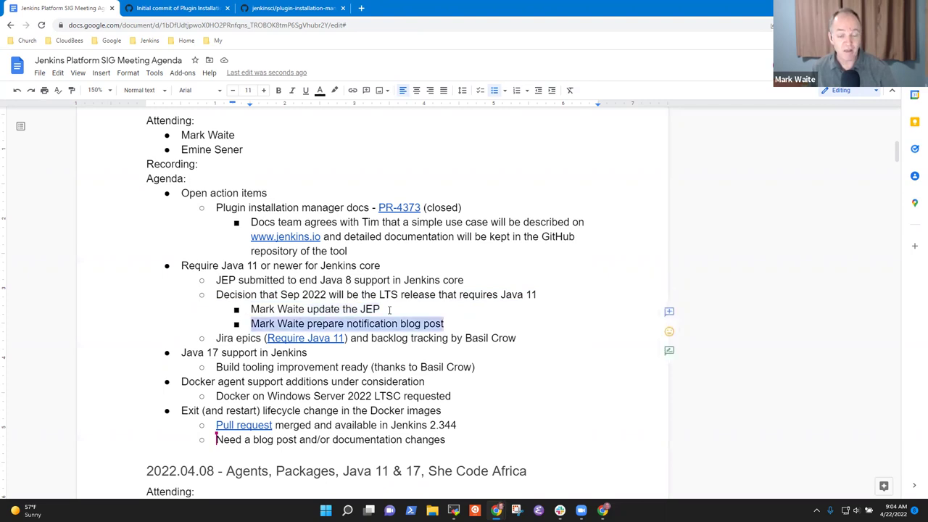
{"action": "key", "text": "shift+End"}
{"action": "key", "text": "End"}
Step: Add a bullet 'Tooling improvements and additional testing are ongoing', then jump to the 2022.04.22 heading
{"action": "key", "text": "Return"}
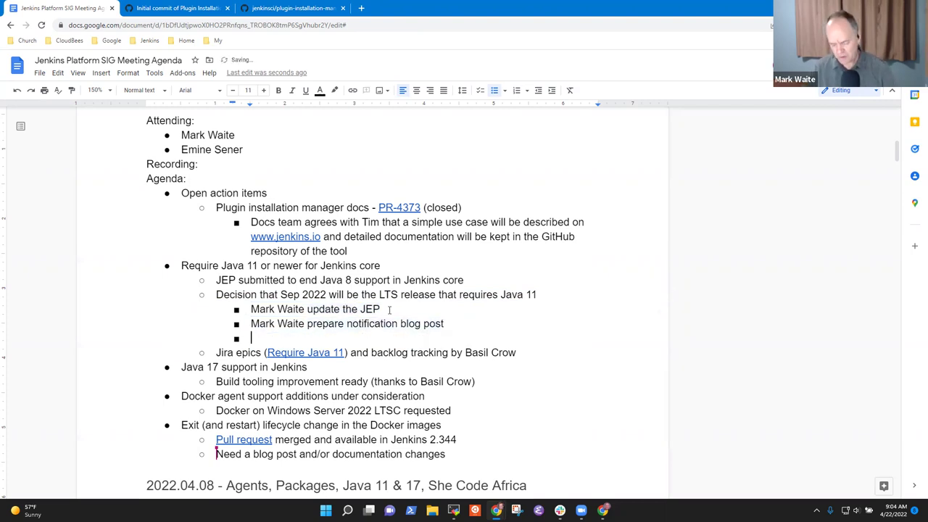
{"action": "type", "text": "Tooling imrpov"}
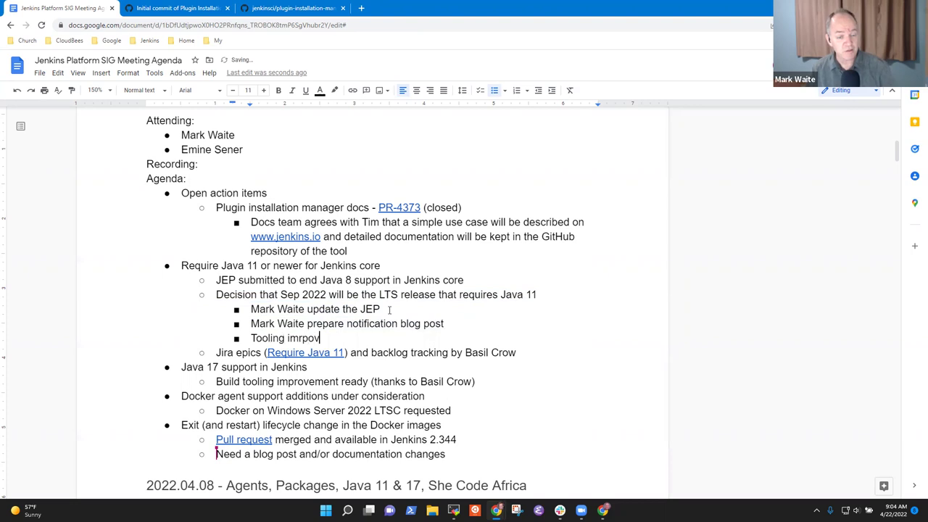
{"action": "key", "text": "BackSpace"}
{"action": "key", "text": "BackSpace"}
{"action": "key", "text": "BackSpace"}
{"action": "key", "text": "BackSpace"}
{"action": "key", "text": "BackSpace"}
{"action": "key", "text": "BackSpace"}
{"action": "type", "text": "improv"}
{"action": "key", "text": "BackSpace"}
{"action": "key", "text": "BackSpace"}
{"action": "key", "text": "BackSpace"}
{"action": "key", "text": "BackSpace"}
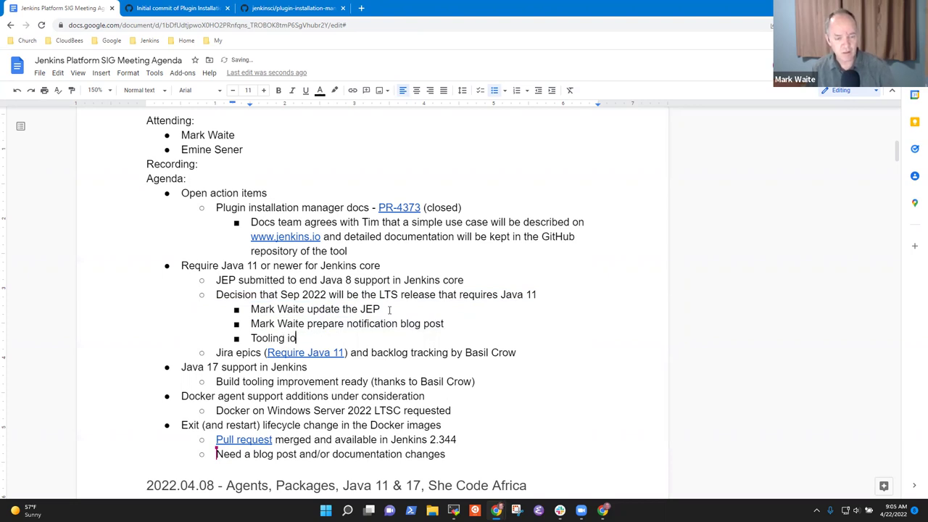
{"action": "key", "text": "BackSpace"}
{"action": "type", "text": "mprovements an"}
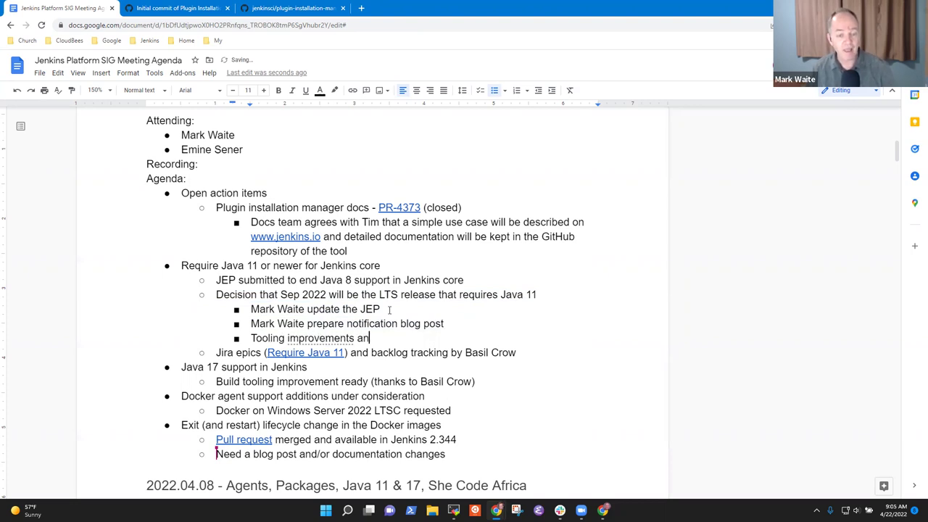
{"action": "type", "text": "d additional "}
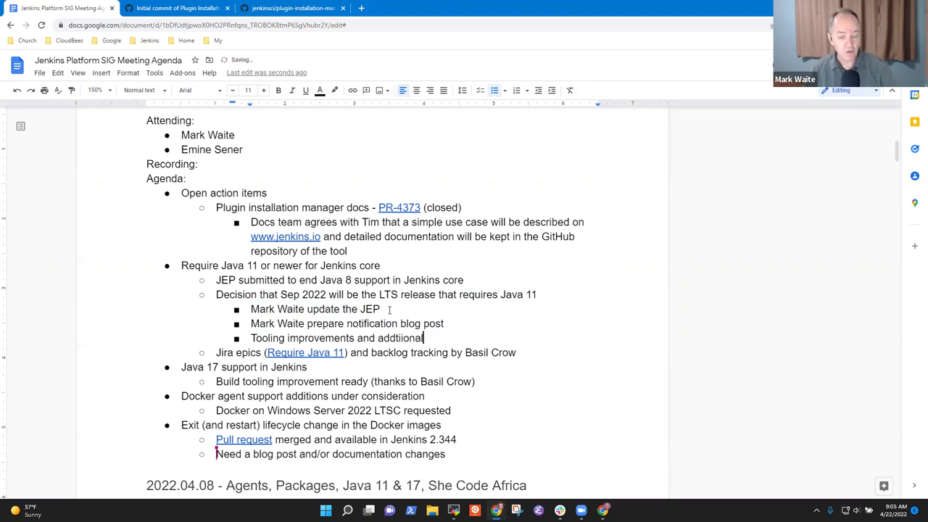
{"action": "type", "text": "testing are "}
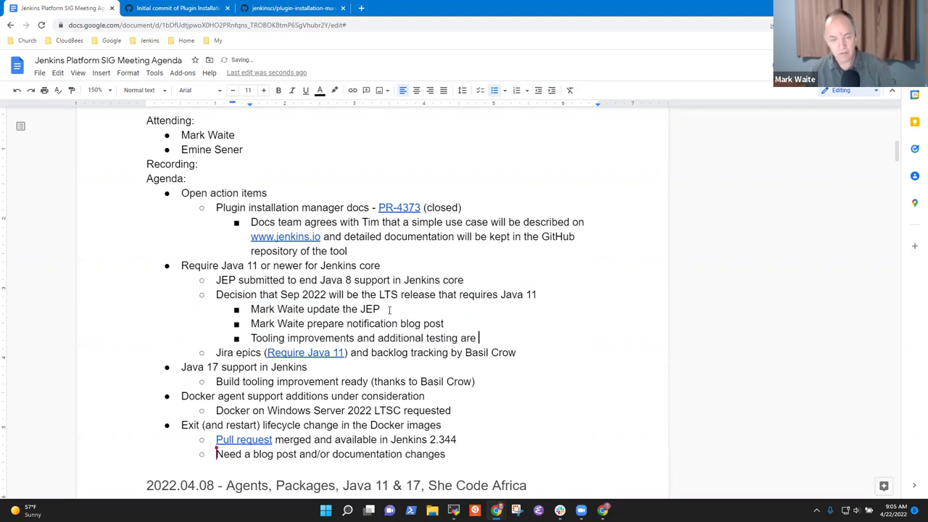
{"action": "type", "text": "oingoing"}
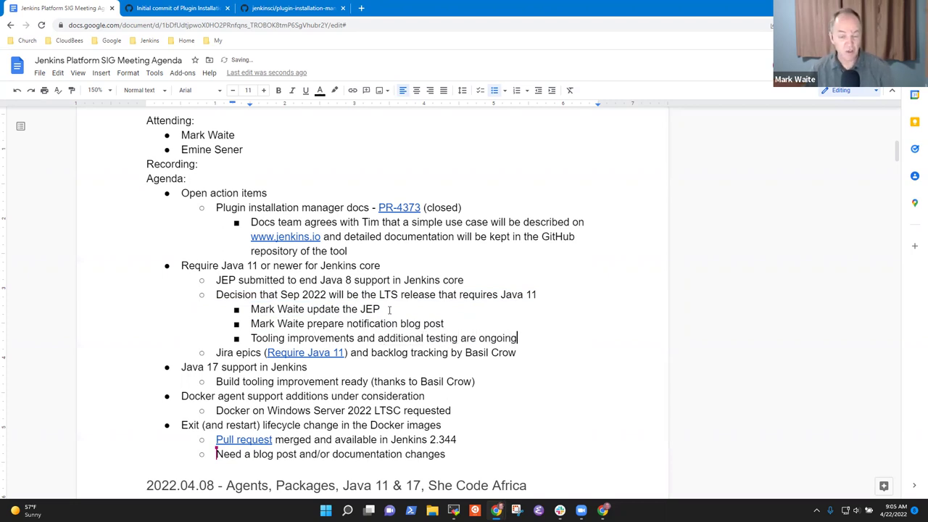
{"action": "key", "text": "Up"}
{"action": "key", "text": "Up"}
{"action": "key", "text": "Up"}
{"action": "key", "text": "Up"}
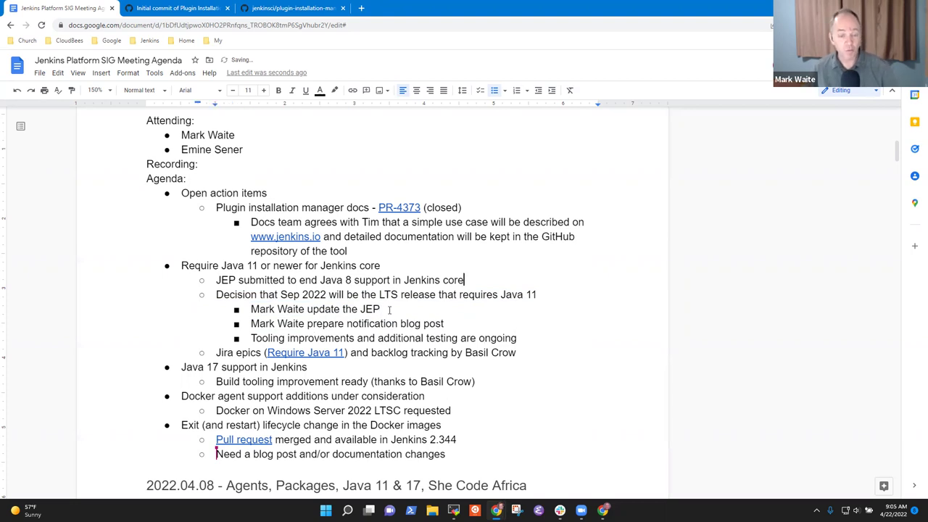
{"action": "key", "text": "Down"}
{"action": "key", "text": "ctrl+End"}
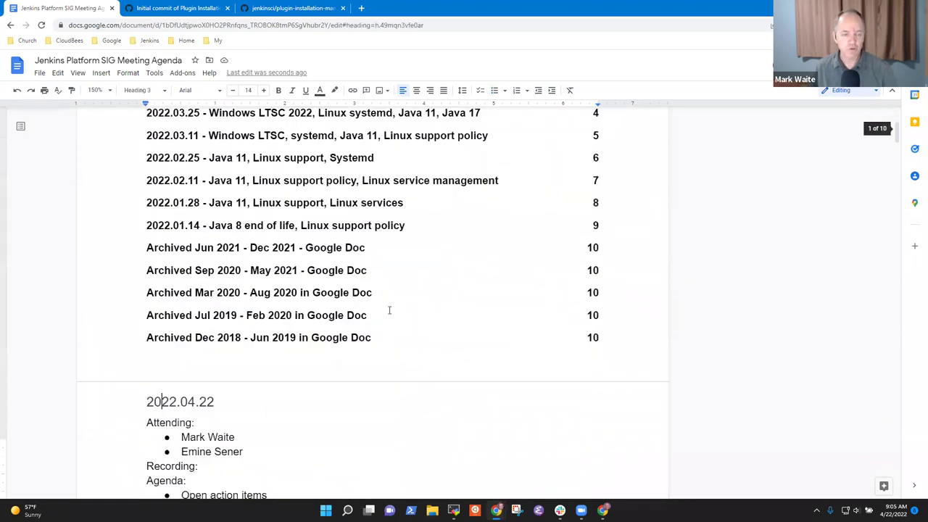
Step: Move past Require Java 11 to just below the 'Java 17 support in Jenkins' item
{"action": "scroll", "coordinate": [389, 315], "scroll_direction": "down", "scroll_amount": 8}
{"action": "scroll", "coordinate": [388, 310], "scroll_direction": "up", "scroll_amount": 4}
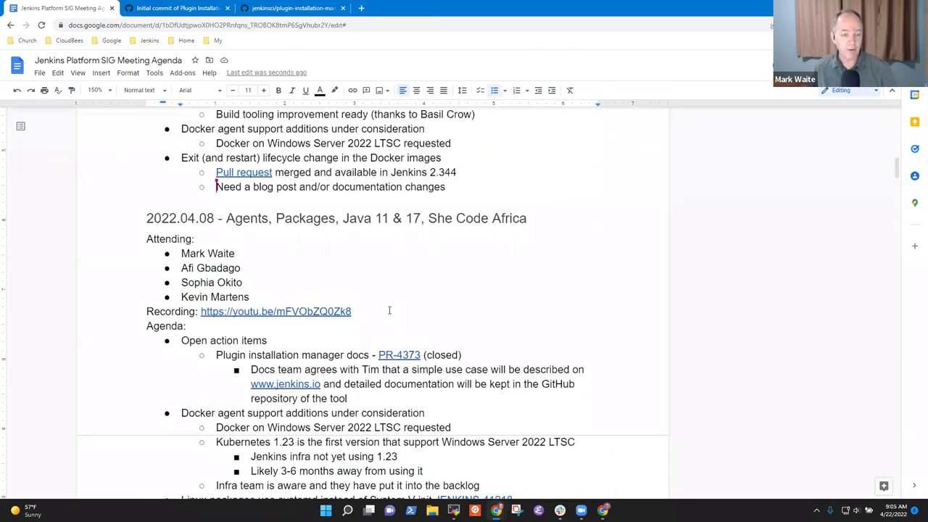
{"action": "key", "text": "ctrl+Down"}
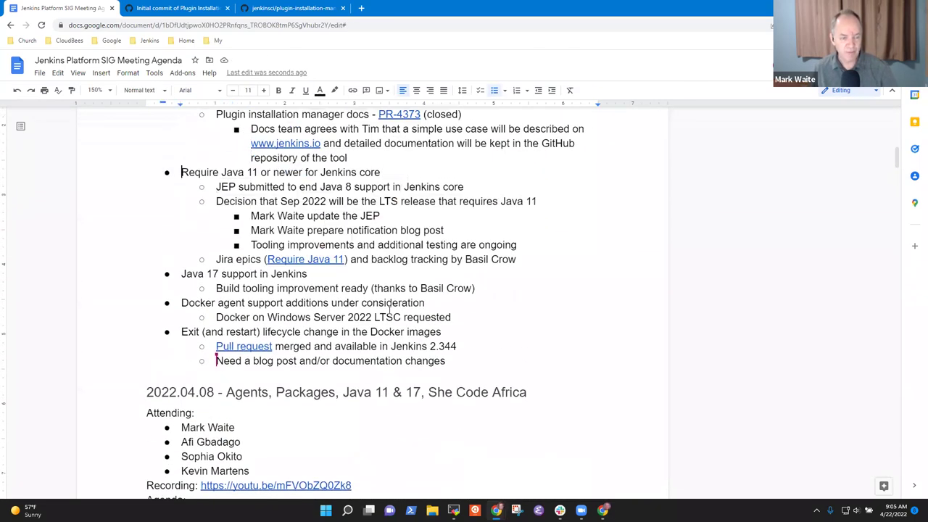
{"action": "key", "text": "shift+End"}
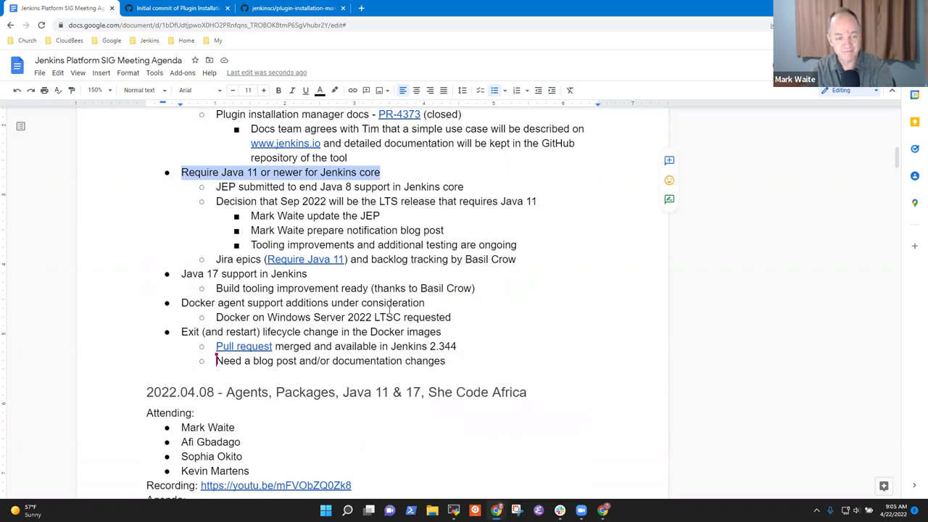
{"action": "key", "text": "Down"}
{"action": "key", "text": "Down"}
{"action": "key", "text": "Down"}
{"action": "key", "text": "Down"}
{"action": "key", "text": "Down"}
{"action": "key", "text": "Down"}
{"action": "key", "text": "Down"}
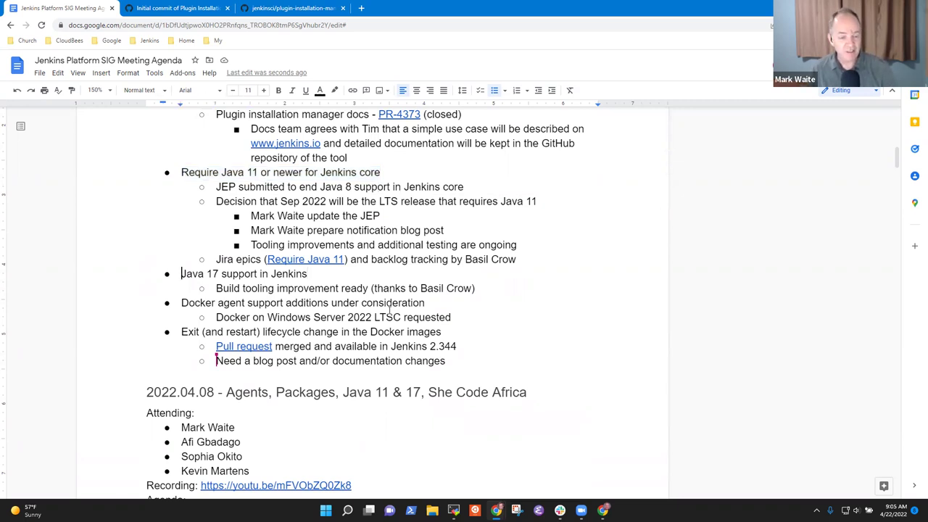
{"action": "key", "text": "shift+End"}
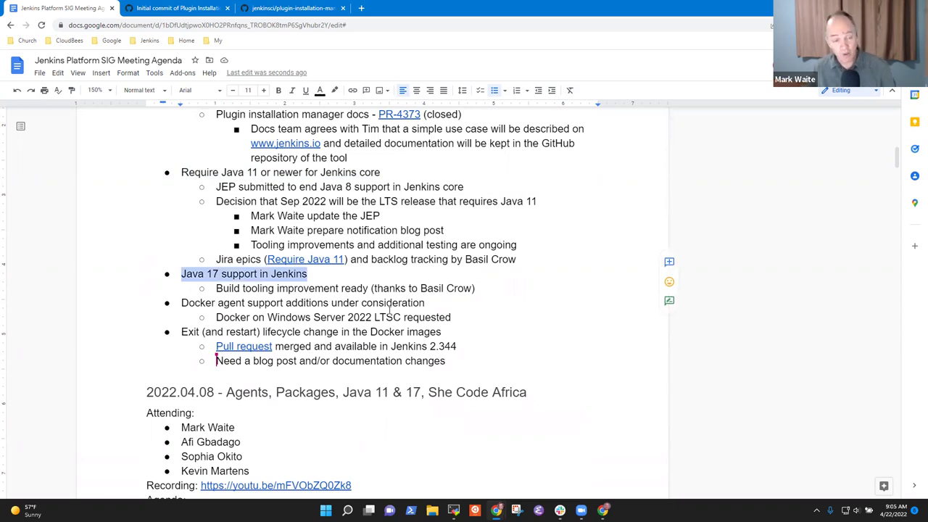
{"action": "key", "text": "Down"}
{"action": "key", "text": "Home"}
Step: Add Java 17 sub-bullets 'Jenkins 2.339 release announces preview for Java 17' and 'Many plugins are now testing with Java 17 in addition to Java 8 and Java 11'
{"action": "key", "text": "Return"}
{"action": "key", "text": "Up"}
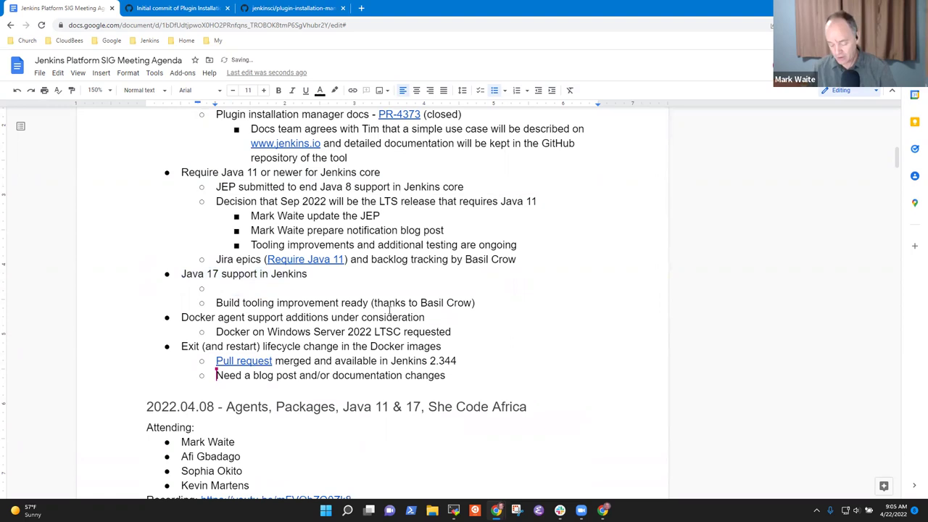
{"action": "type", "text": "Jenkins 2.33"}
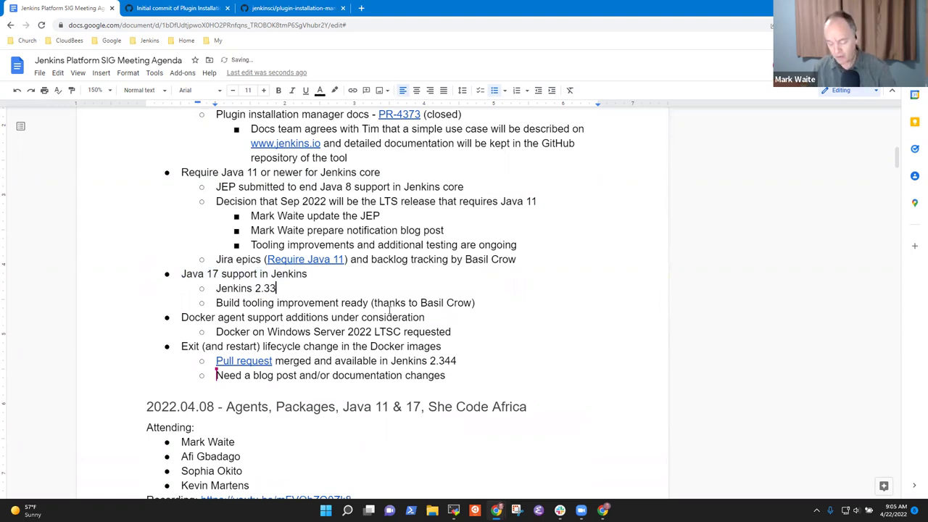
{"action": "type", "text": "9 release ann"}
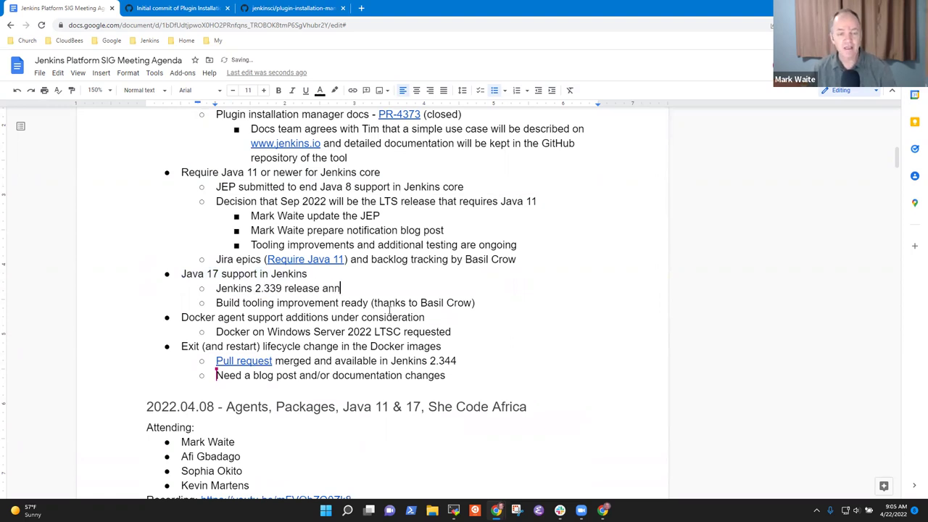
{"action": "type", "text": "ounces previo"}
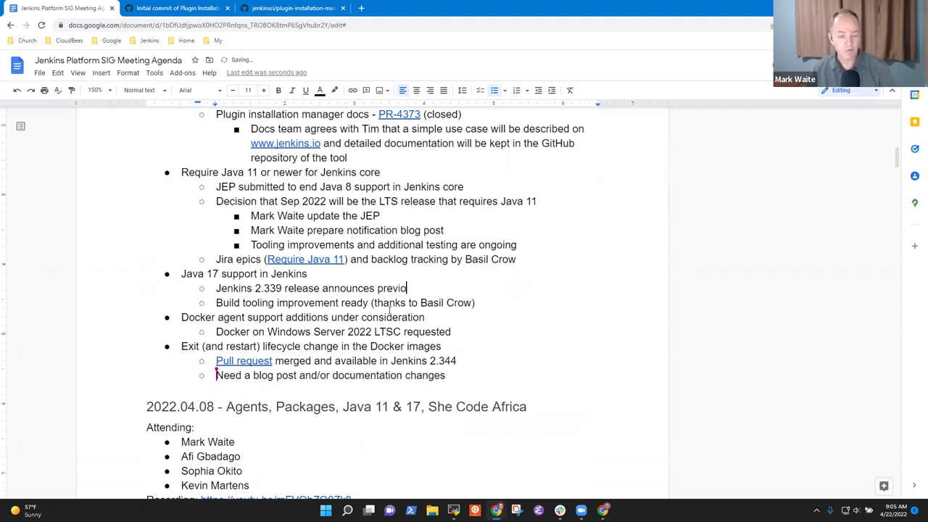
{"action": "key", "text": "BackSpace"}
{"action": "type", "text": "ew for Ja"}
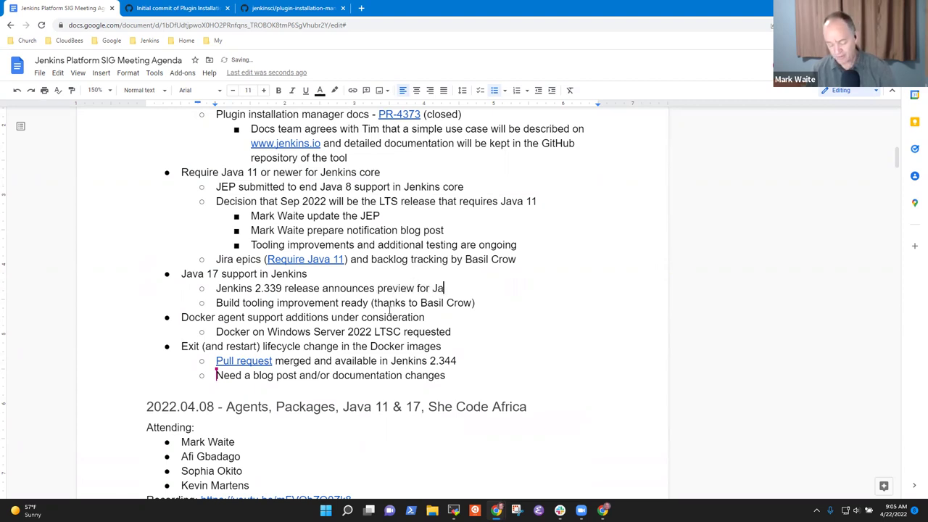
{"action": "type", "text": "va 17"}
{"action": "key", "text": "Return"}
{"action": "type", "text": "M"}
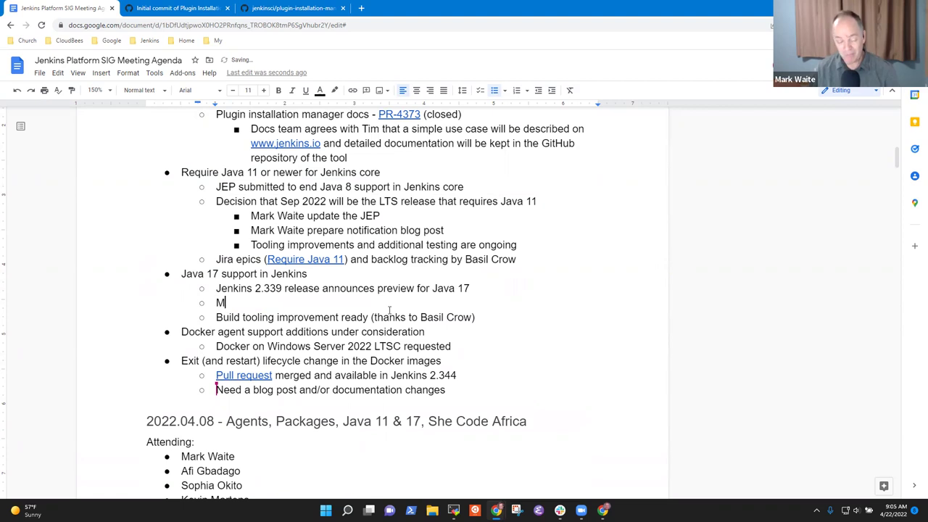
{"action": "type", "text": "any plugins are "}
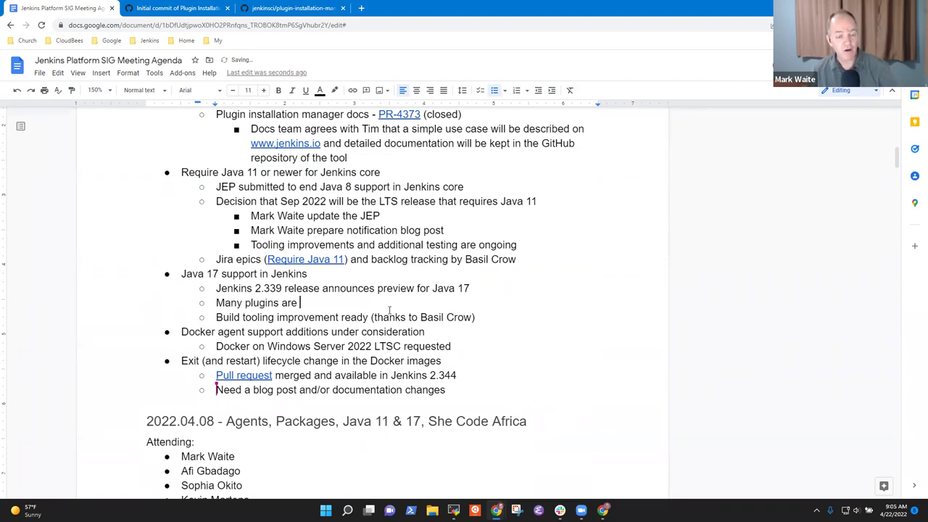
{"action": "type", "text": "now testing "}
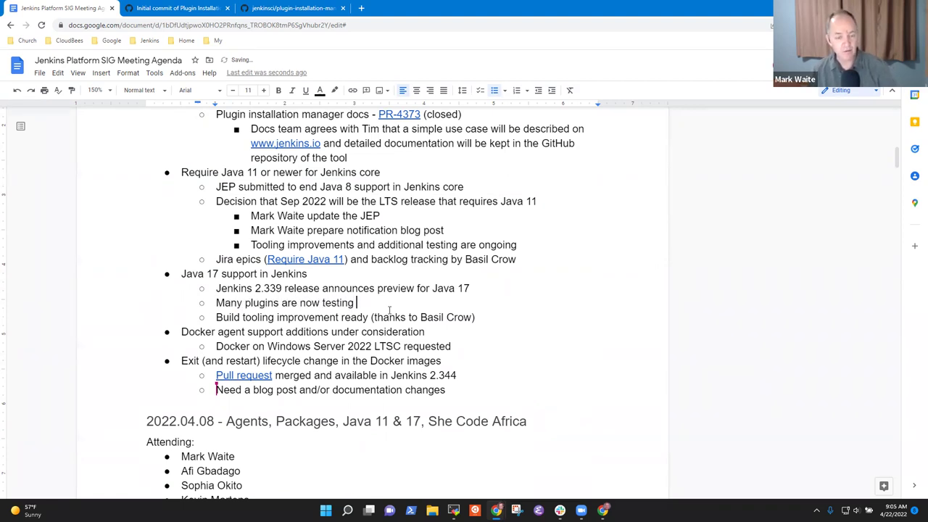
{"action": "type", "text": "with Java 17 "}
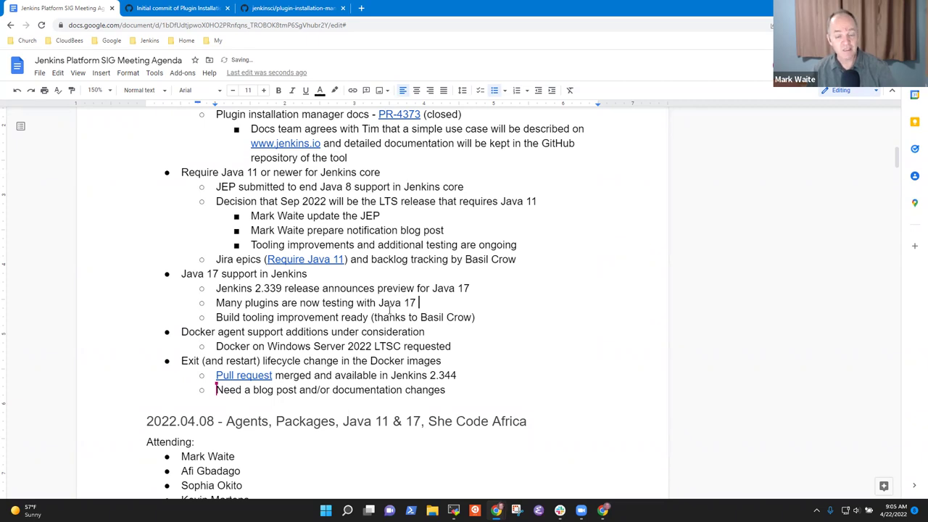
{"action": "type", "text": "in addition to J"}
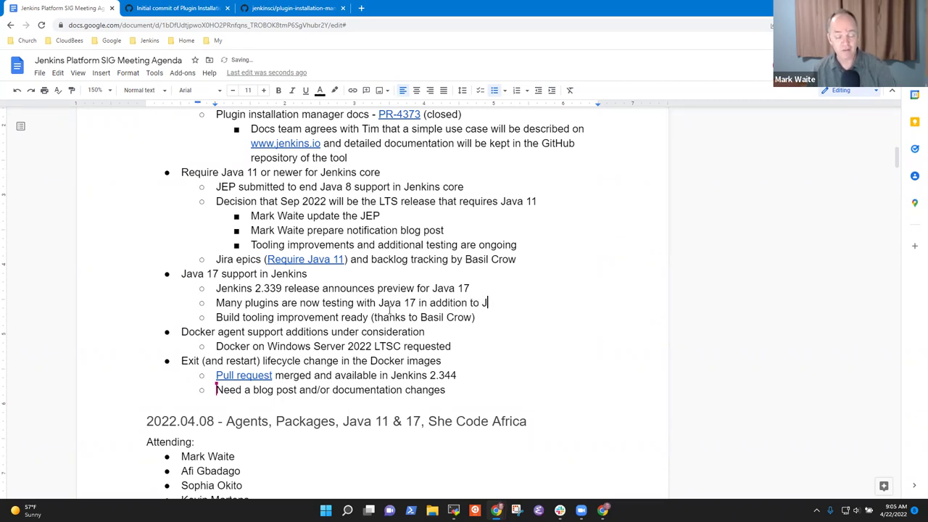
{"action": "type", "text": "ava 8 and Java 11"}
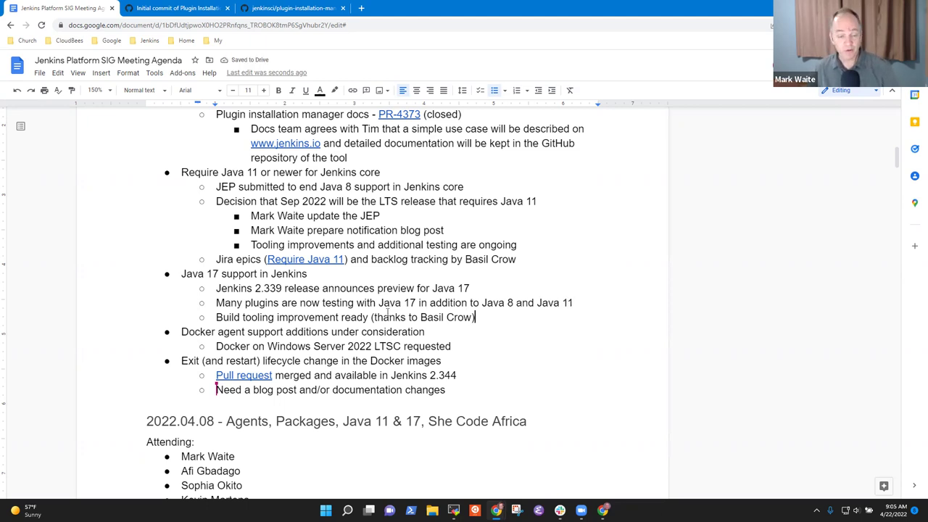
Step: Replace 'ready' with 'largely done' in the build tooling note
{"action": "key", "text": "ctrl+Right"}
{"action": "key", "text": "ctrl+Right"}
{"action": "key", "text": "ctrl+Right"}
{"action": "key", "text": "ctrl+shift+Left"}
{"action": "key", "text": "ctrl+shift+Left"}
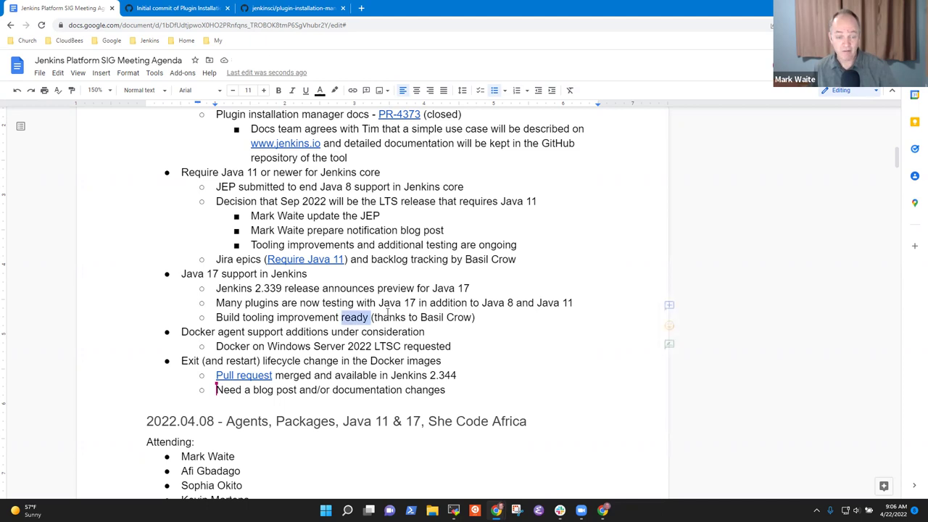
{"action": "key", "text": "ctrl+shift+Right"}
{"action": "key", "text": "ctrl+shift+Right"}
{"action": "key", "text": "ctrl+shift+Left"}
{"action": "key", "text": "BackSpace"}
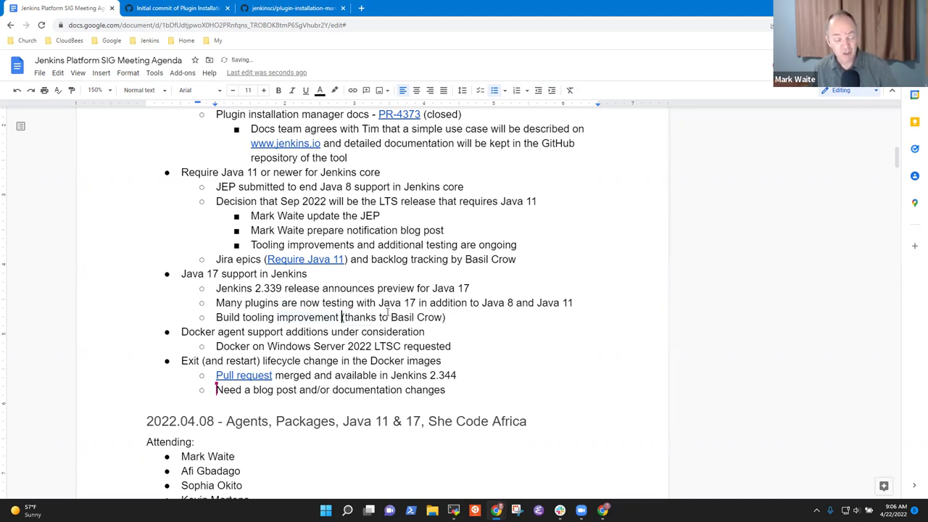
{"action": "type", "text": "largely done"}
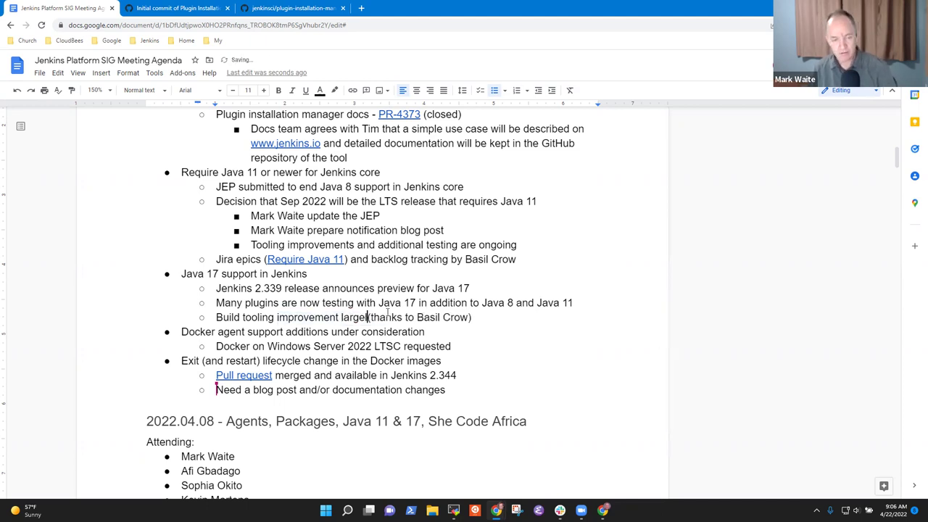
{"action": "left_click", "coordinate": [311, 275]}
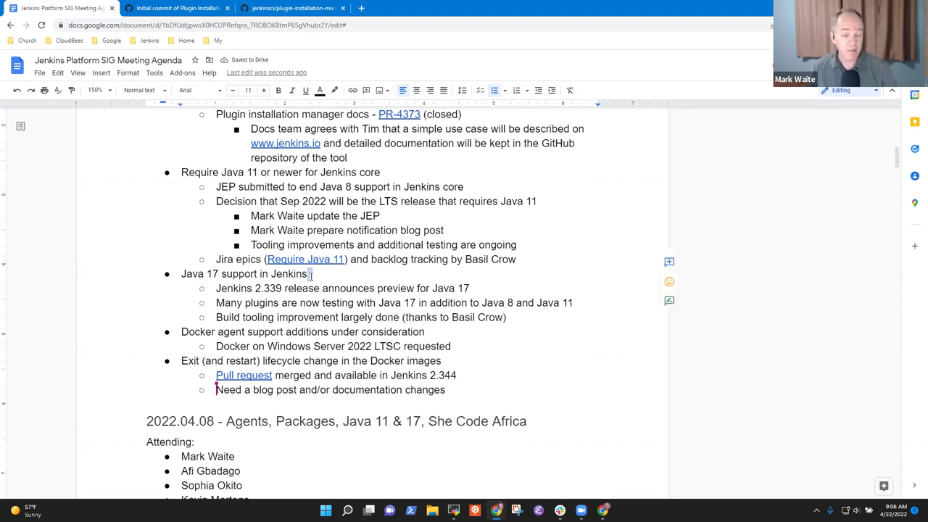
Step: Below the 'Build tooling' note, add the sub-bullet 'Jenkins Jira is being used to track tasks and identify next steps'
{"action": "key", "text": "Home"}
{"action": "key", "text": "shift+End"}
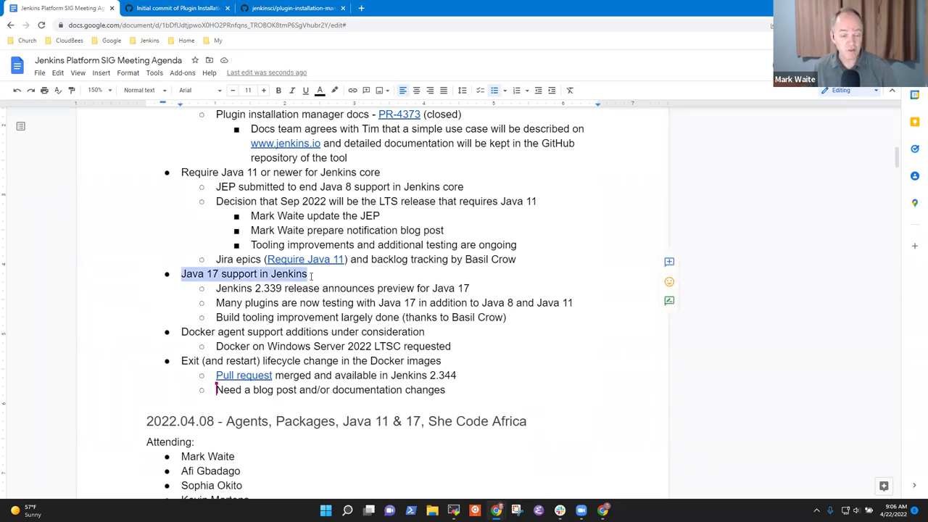
{"action": "key", "text": "Down"}
{"action": "key", "text": "Down"}
{"action": "key", "text": "End"}
{"action": "key", "text": "Return"}
{"action": "type", "text": "Jen"}
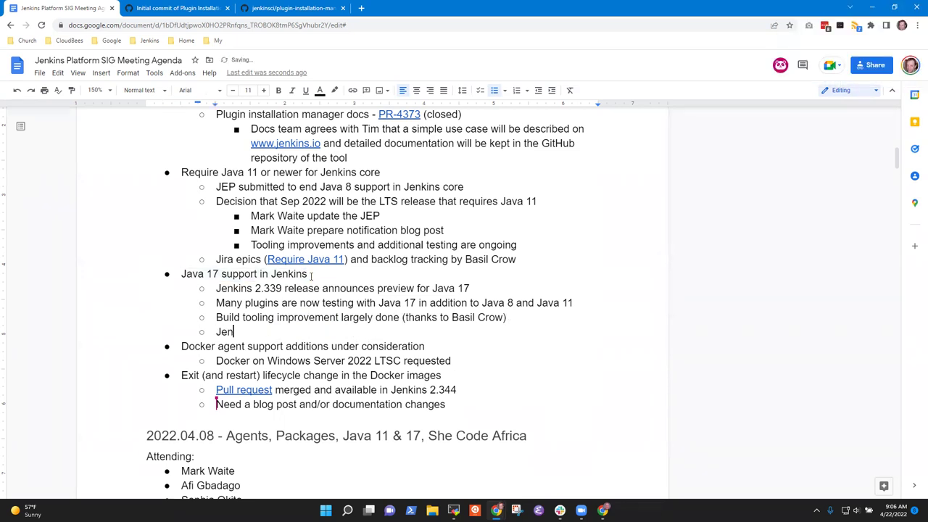
{"action": "type", "text": "kins Jira i"}
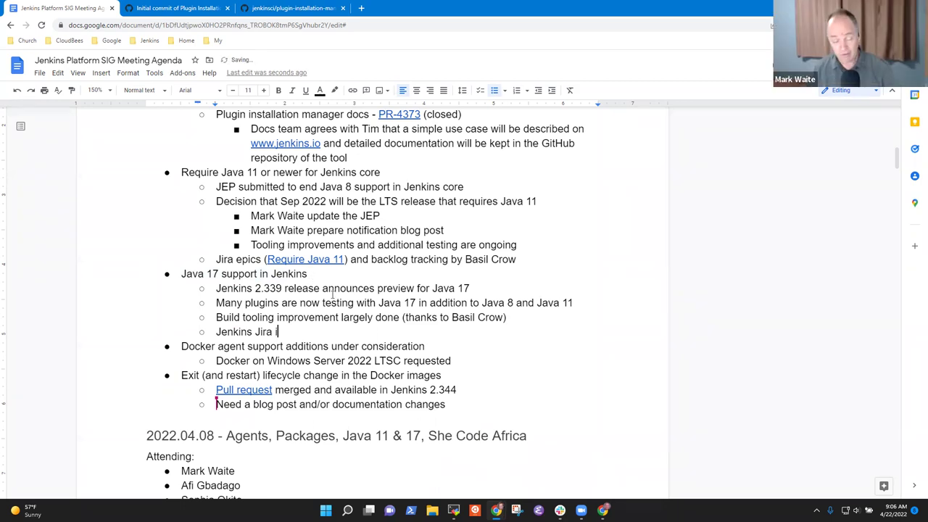
{"action": "type", "text": "s being used"}
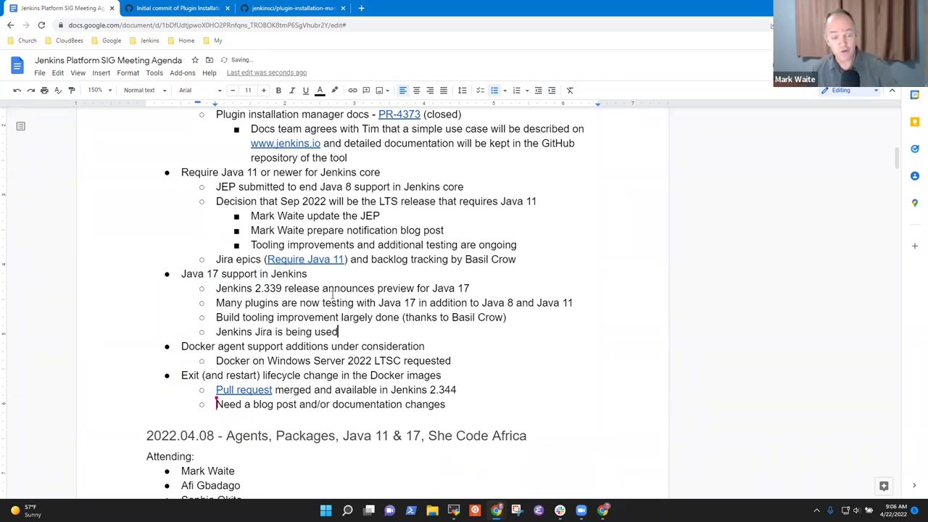
{"action": "type", "text": " to track tas"}
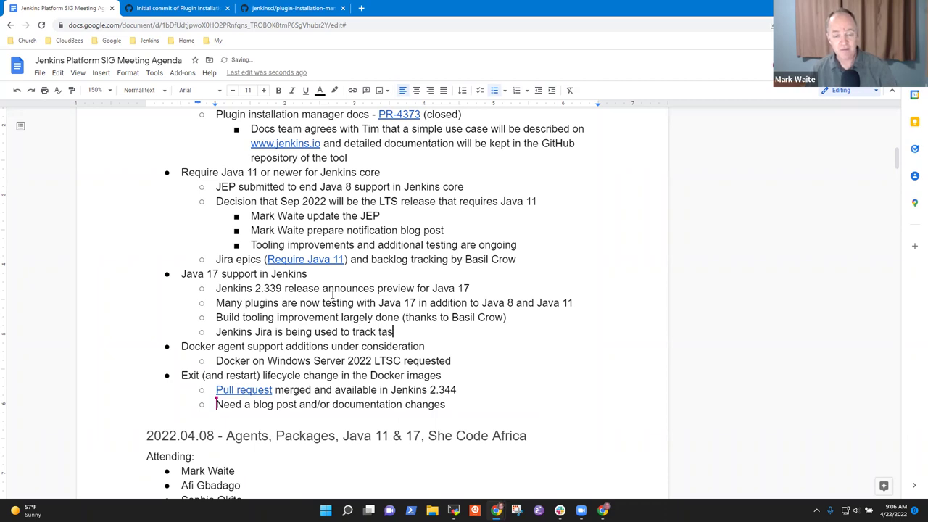
{"action": "type", "text": "ks and ident"}
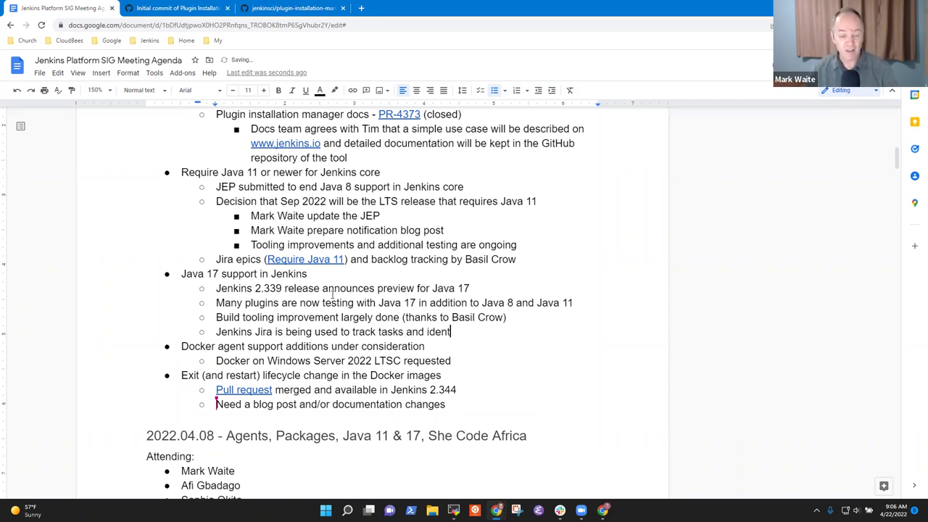
{"action": "type", "text": "ify ne"}
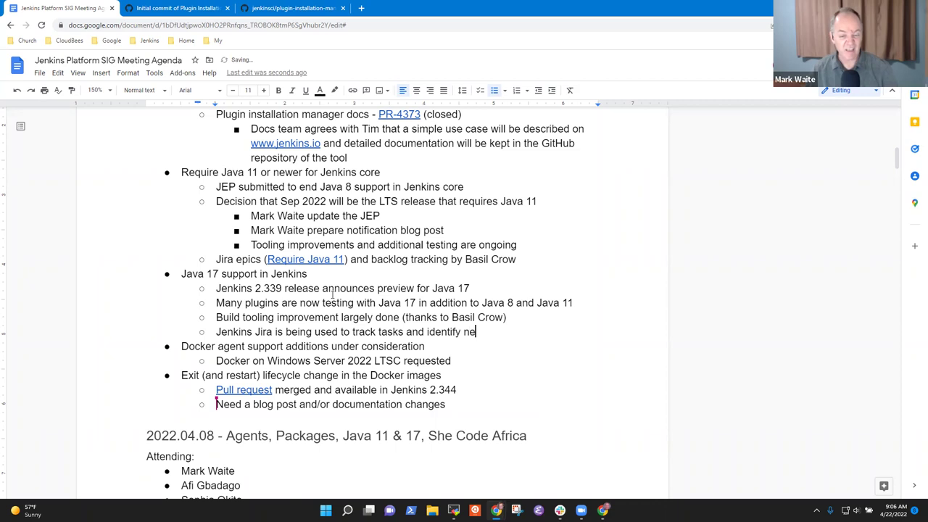
{"action": "type", "text": "xt steps"}
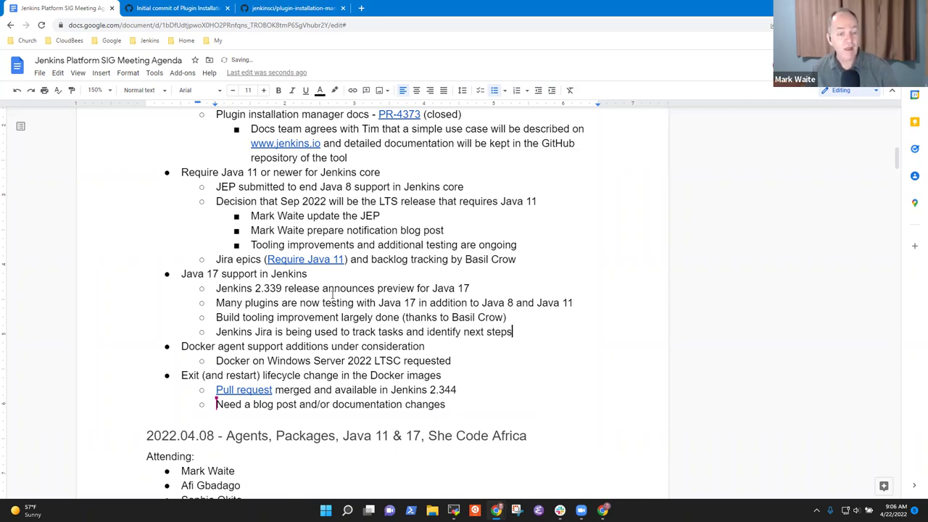
Step: Select the entire 'Java 17 support in Jenkins' heading line
{"action": "left_click_drag", "start_coordinate": [323, 275], "coordinate": [181, 274]}
{"action": "left_click", "coordinate": [183, 274]}
{"action": "double_click", "coordinate": [184, 273]}
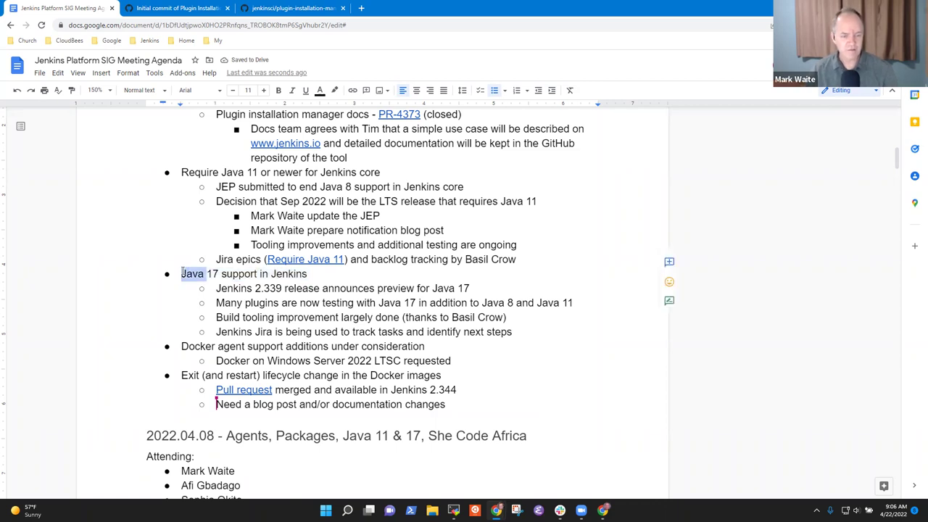
{"action": "left_click", "coordinate": [183, 274]}
{"action": "triple_click", "coordinate": [184, 273]}
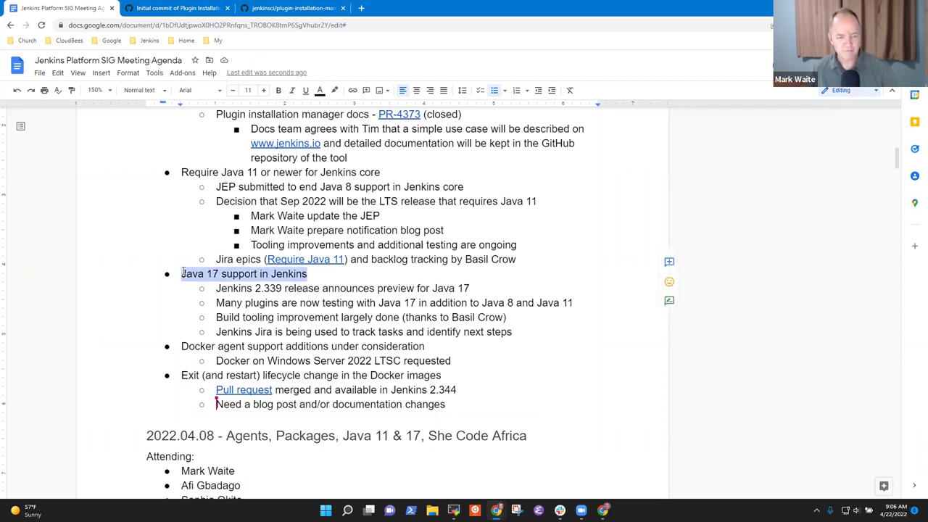
Step: Highlight the Docker agent support item and its 'Docker on Windows Server 2022 LTSC requested' note
{"action": "key", "text": "Down"}
{"action": "key", "text": "Down"}
{"action": "key", "text": "Down"}
{"action": "key", "text": "Down"}
{"action": "key", "text": "Down"}
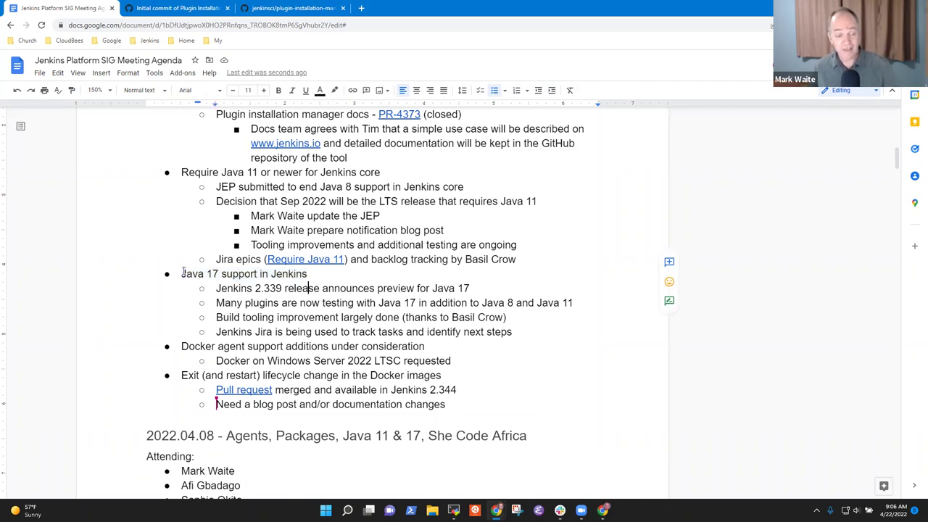
{"action": "key", "text": "Home"}
{"action": "key", "text": "shift+End"}
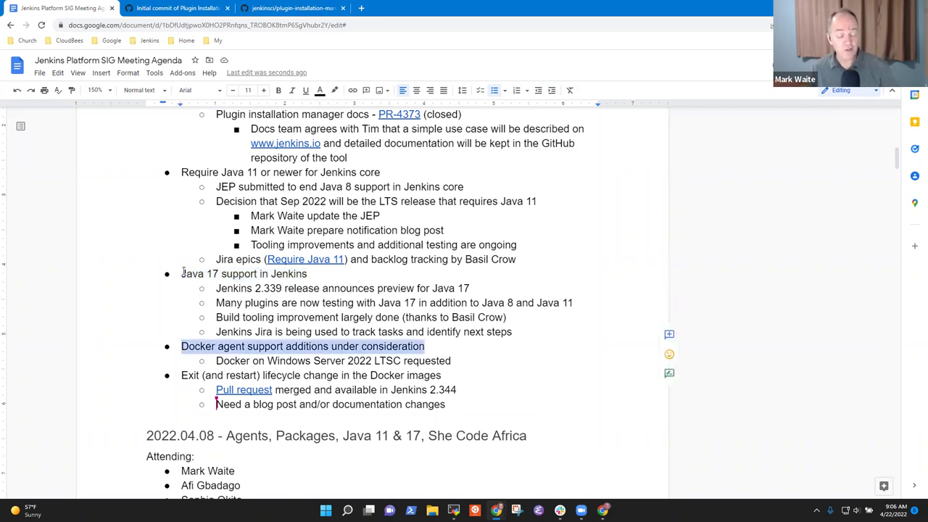
{"action": "key", "text": "Down"}
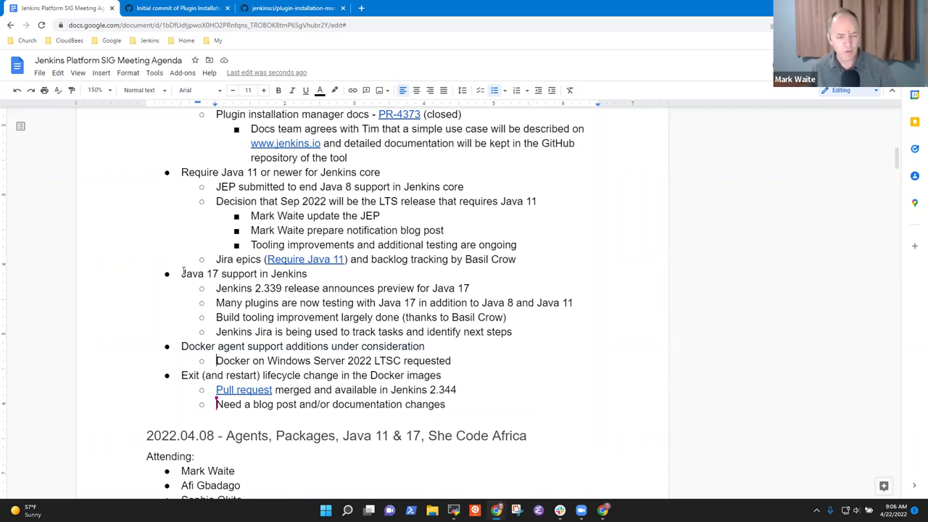
{"action": "key", "text": "ctrl+shift+Right"}
{"action": "key", "text": "ctrl+shift+Right"}
{"action": "key", "text": "ctrl+shift+Right"}
{"action": "key", "text": "ctrl+shift+Right"}
{"action": "key", "text": "ctrl+shift+Right"}
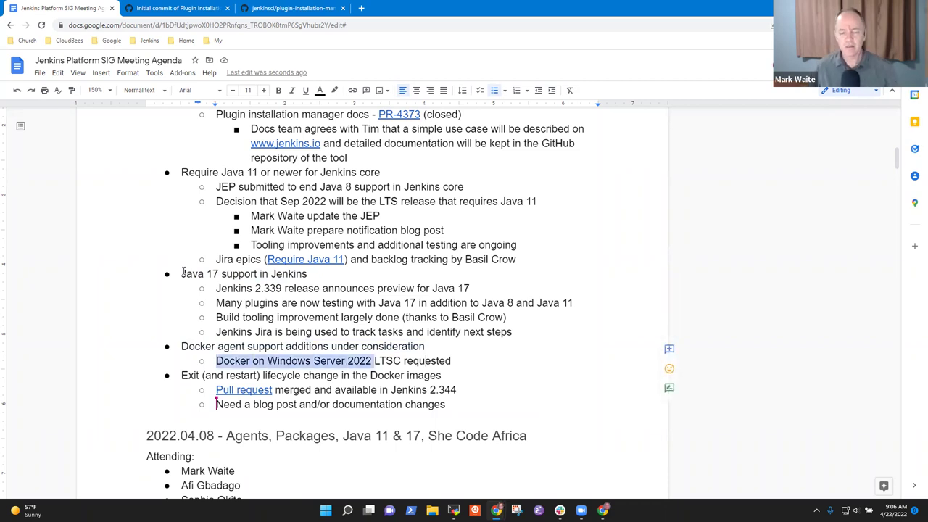
{"action": "key", "text": "End"}
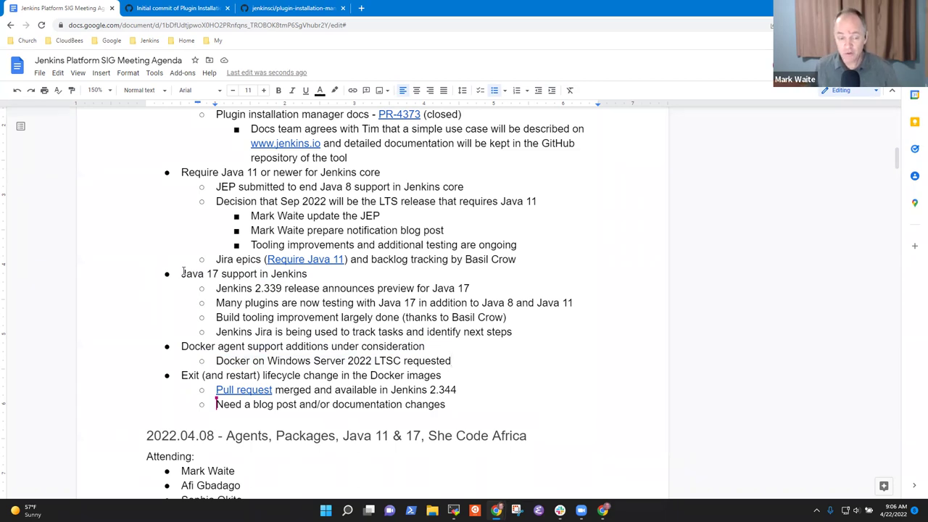
{"action": "key", "text": "shift+Home"}
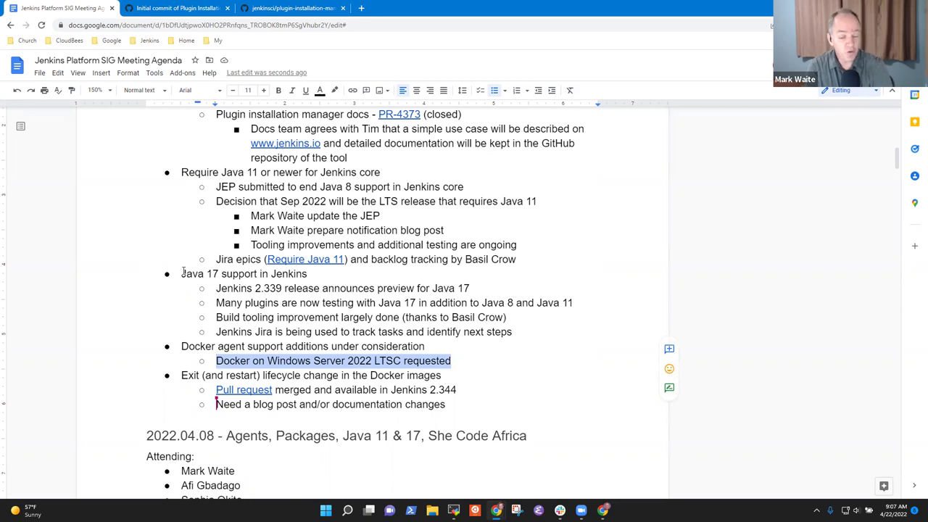
Step: Below the LTSC note, add the sub-bullet 'Needs additional infrastructure, request in the infra team'
{"action": "key", "text": "End"}
{"action": "key", "text": "Return"}
{"action": "type", "text": "Neweds"}
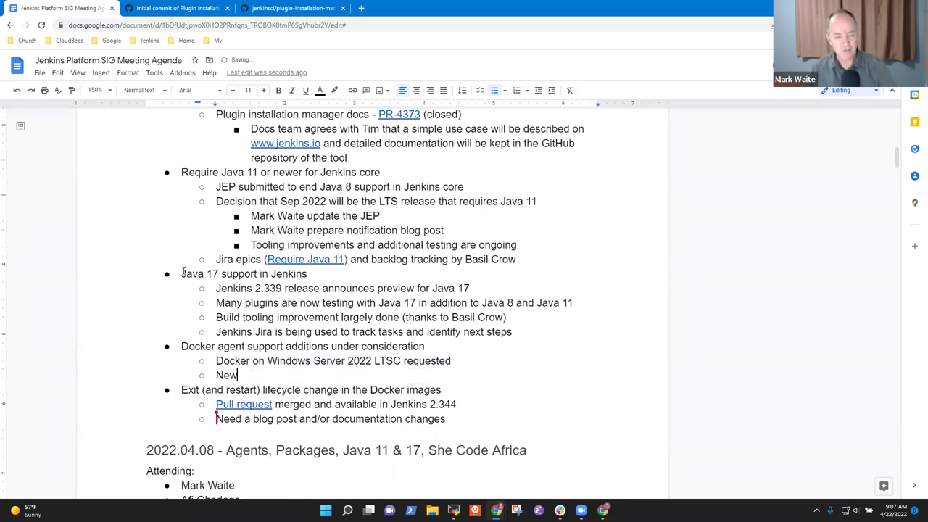
{"action": "key", "text": "BackSpace"}
{"action": "key", "text": "BackSpace"}
{"action": "key", "text": "BackSpace"}
{"action": "key", "text": "BackSpace"}
{"action": "type", "text": "eds ad"}
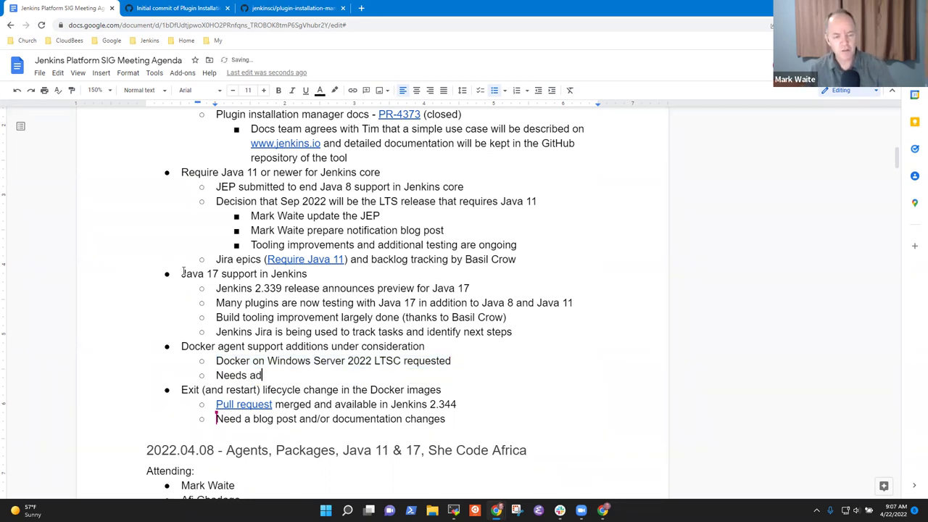
{"action": "type", "text": "ditional infra"}
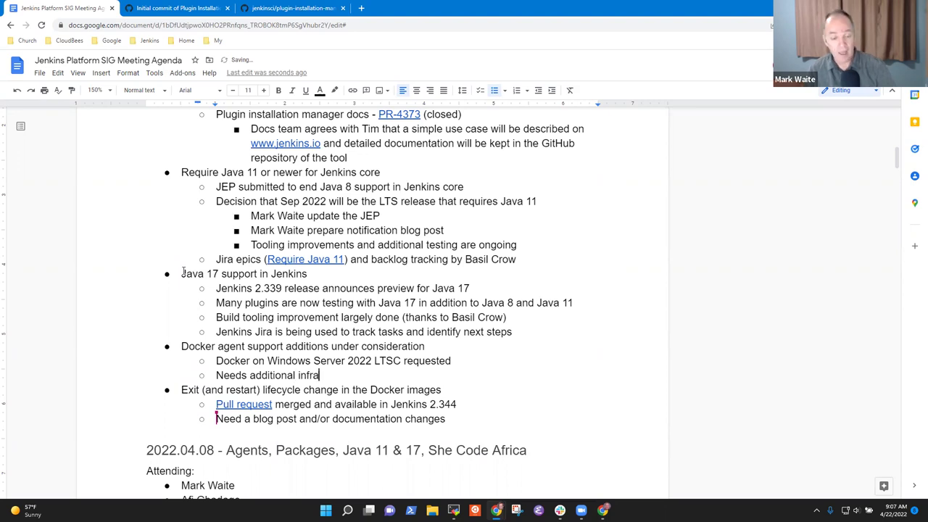
{"action": "type", "text": "strucutre"}
{"action": "key", "text": "BackSpace"}
{"action": "key", "text": "BackSpace"}
{"action": "key", "text": "BackSpace"}
{"action": "key", "text": "BackSpace"}
{"action": "type", "text": "t"}
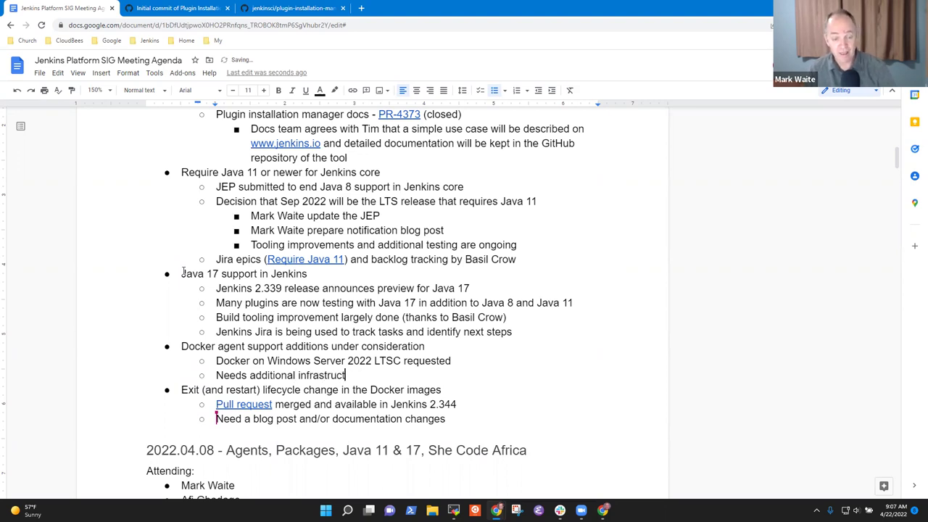
{"action": "type", "text": "ure, "}
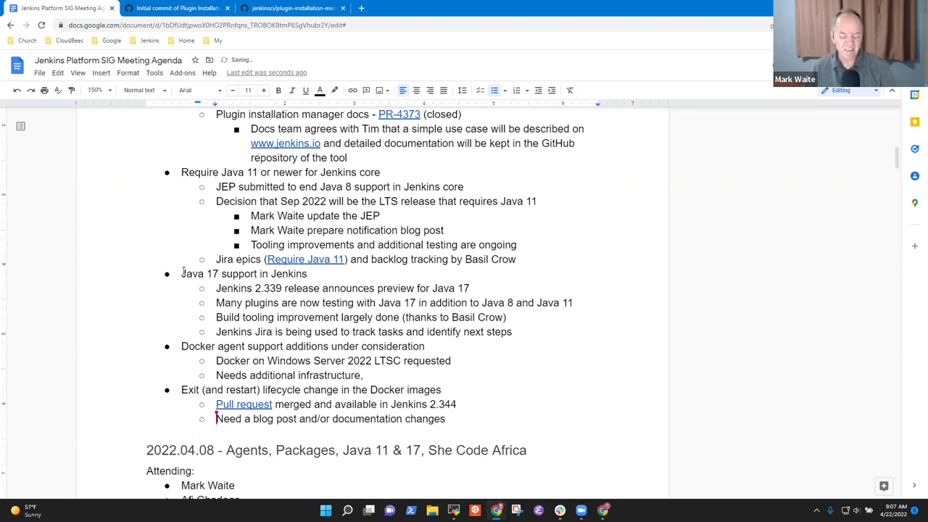
{"action": "type", "text": "in"}
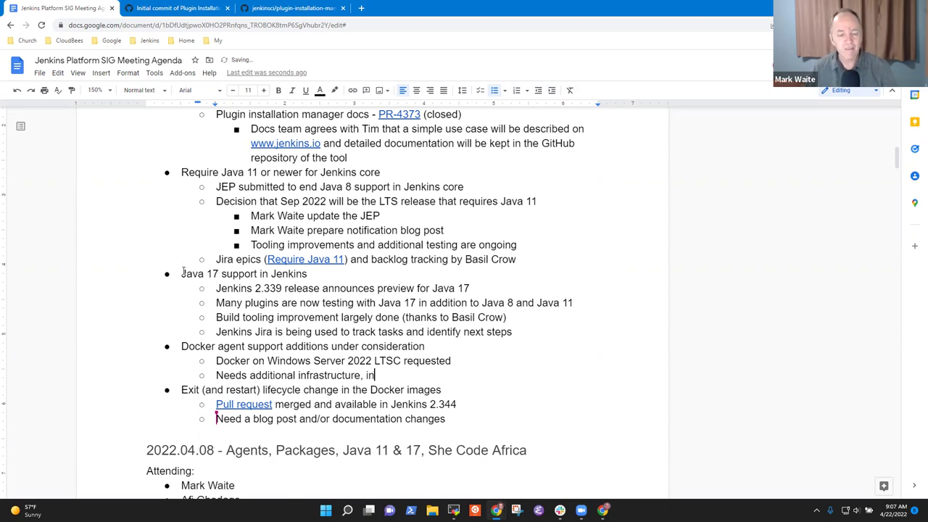
{"action": "key", "text": "BackSpace"}
{"action": "key", "text": "BackSpace"}
{"action": "key", "text": "BackSpace"}
{"action": "type", "text": "requ"}
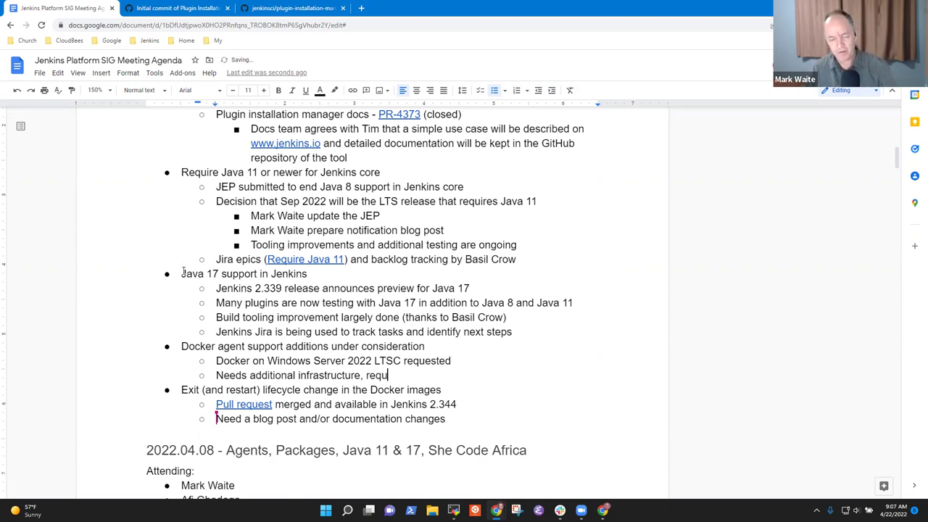
{"action": "type", "text": "est in the infra team"}
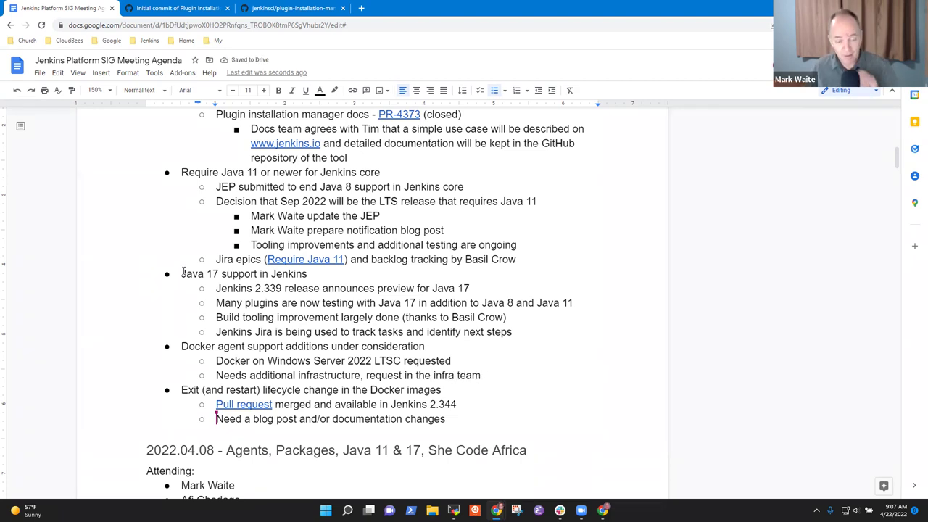
{"action": "key", "text": "Right"}
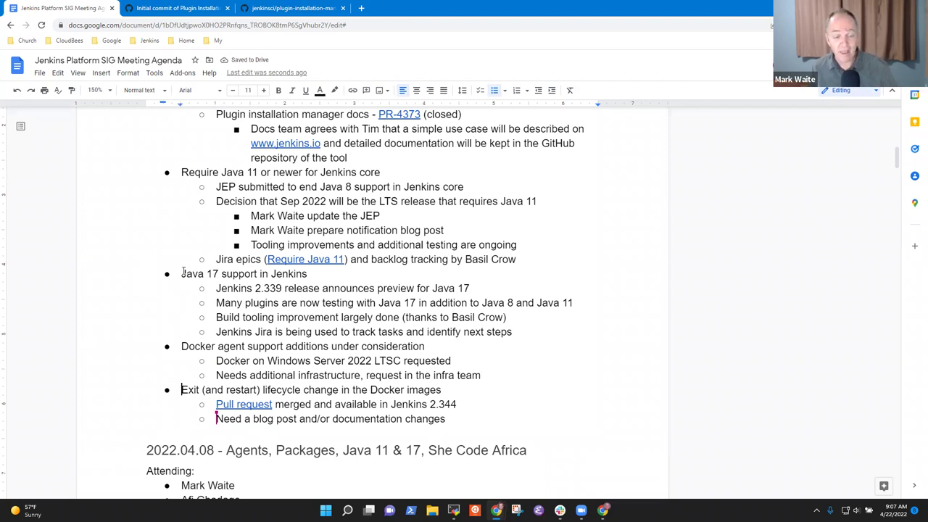
{"action": "key", "text": "Up"}
{"action": "key", "text": "shift+End"}
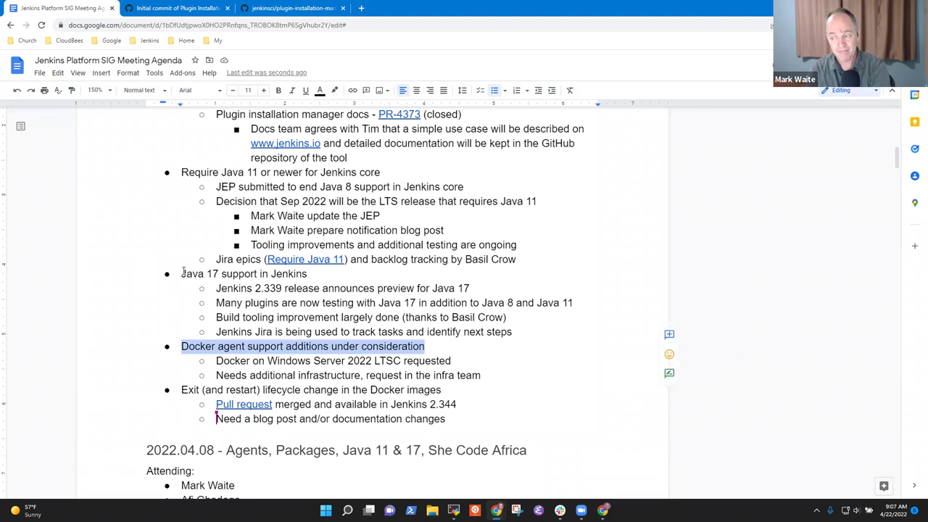
{"action": "key", "text": "Down"}
{"action": "key", "text": "Down"}
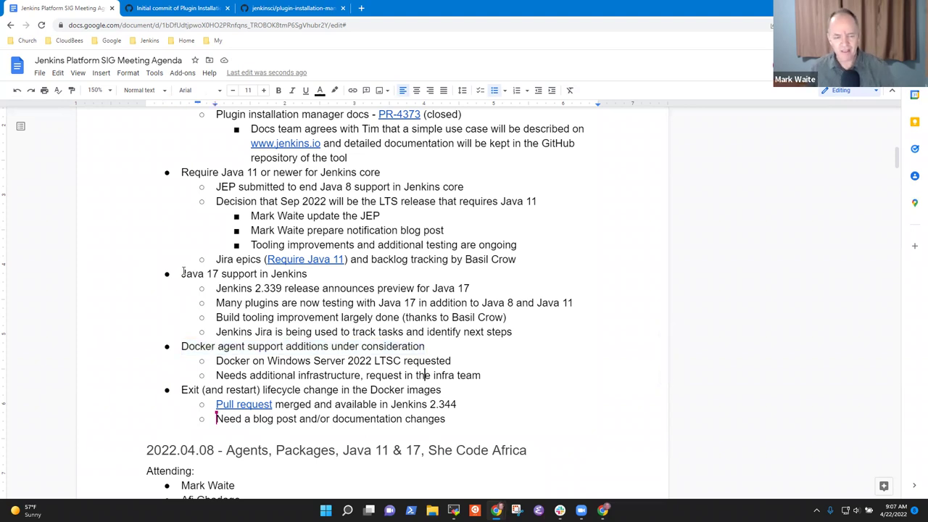
{"action": "key", "text": "Down"}
{"action": "key", "text": "shift+End"}
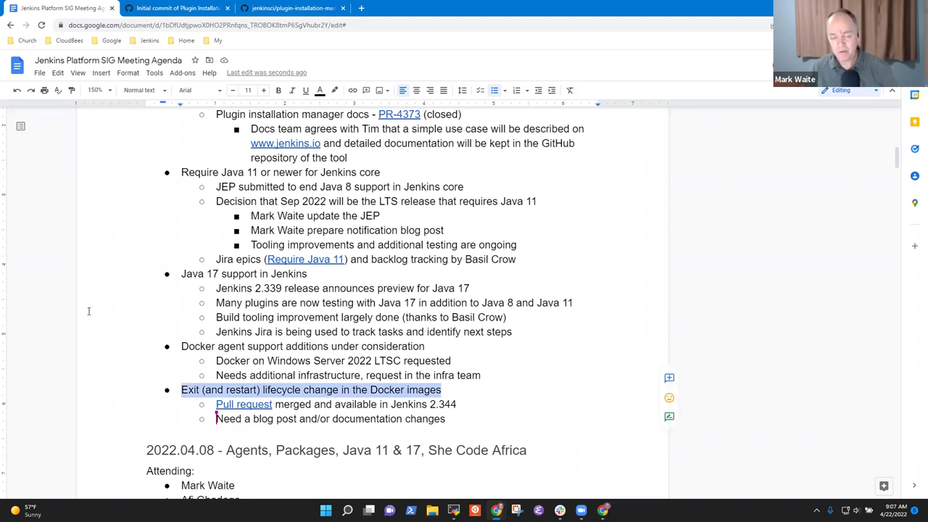
{"action": "left_click", "coordinate": [386, 390]}
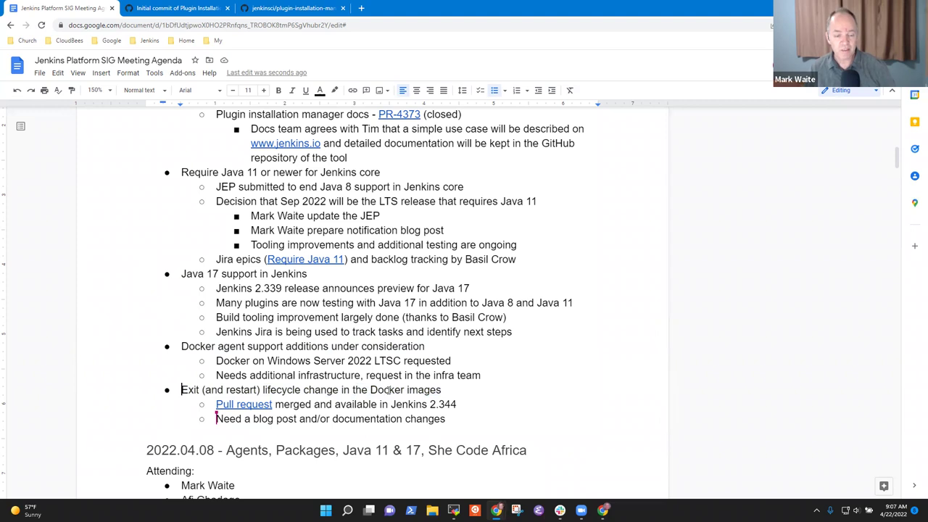
{"action": "triple_click", "coordinate": [387, 390]}
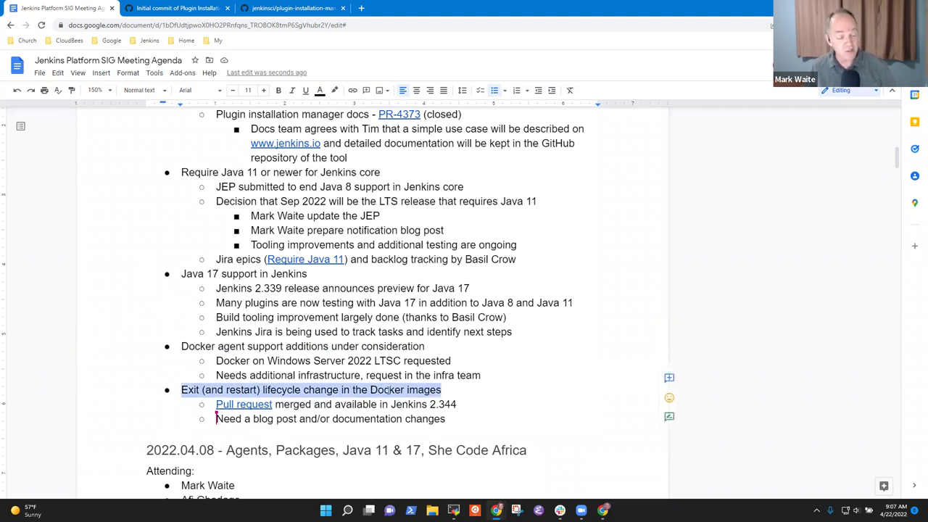
{"action": "key", "text": "Down"}
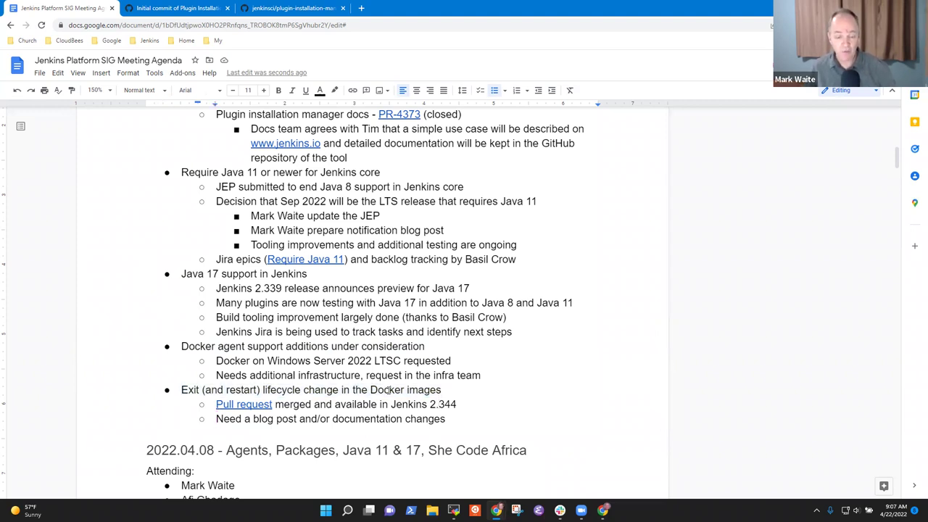
{"action": "key", "text": "End"}
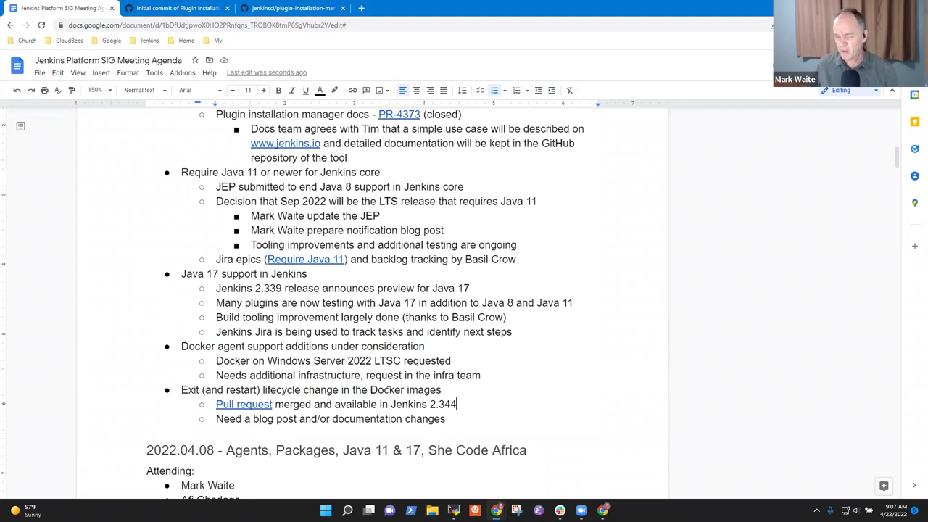
{"action": "key", "text": "ctrl+shift+Left"}
{"action": "key", "text": "ctrl+shift+Left"}
{"action": "key", "text": "End"}
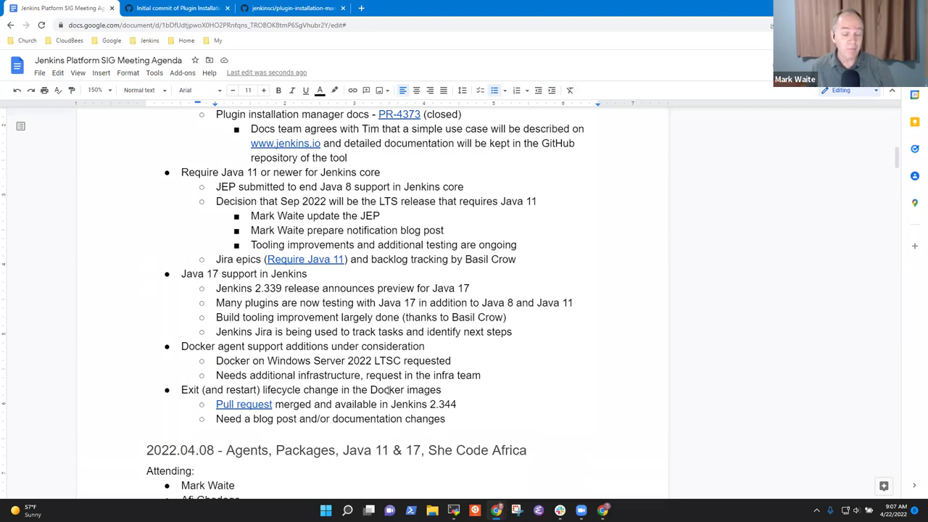
{"action": "key", "text": "shift+End"}
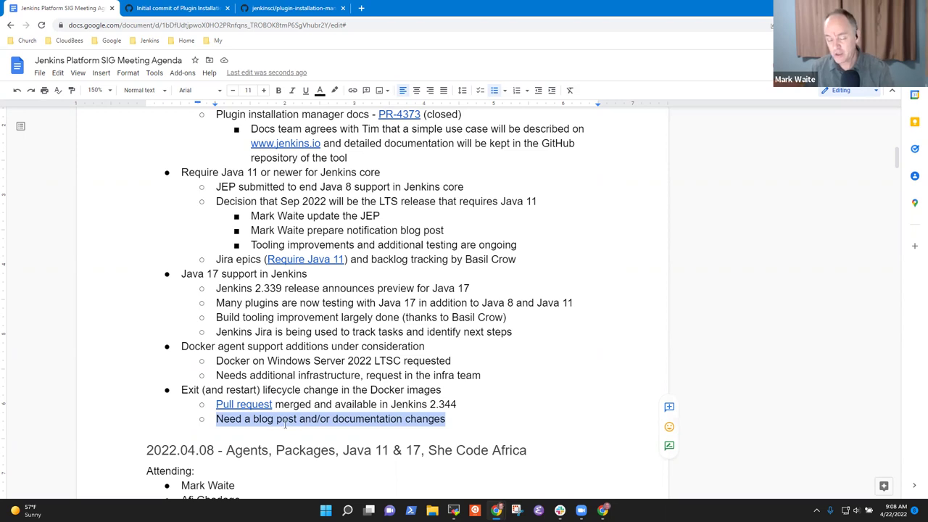
Step: Add a third attendee's full name as a new bullet in the Attending list
{"action": "scroll", "coordinate": [283, 177], "scroll_direction": "up", "scroll_amount": 2}
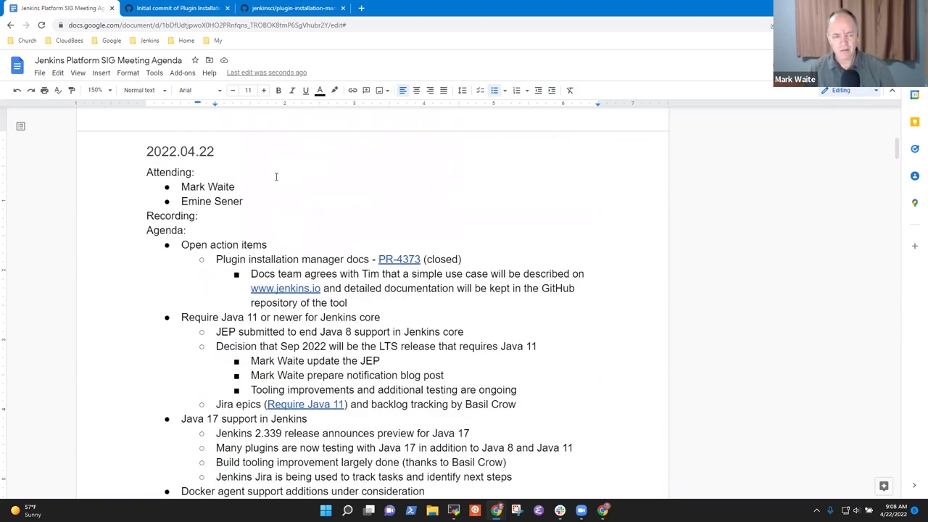
{"action": "key", "text": "Return"}
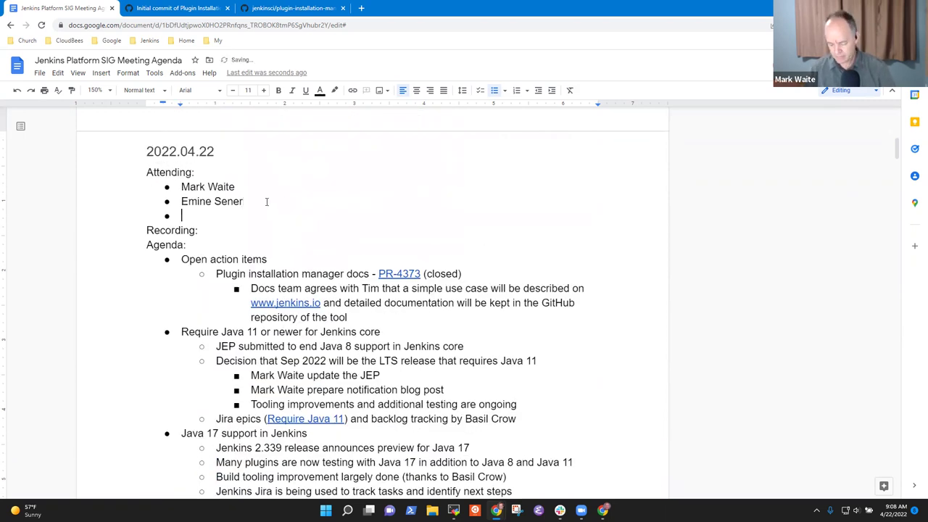
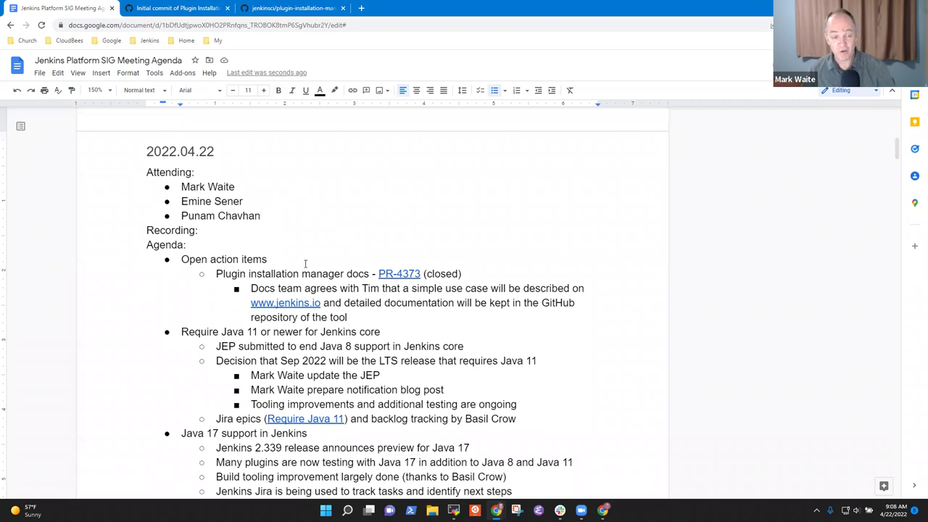
{"action": "scroll", "coordinate": [311, 250], "scroll_direction": "down", "scroll_amount": 3}
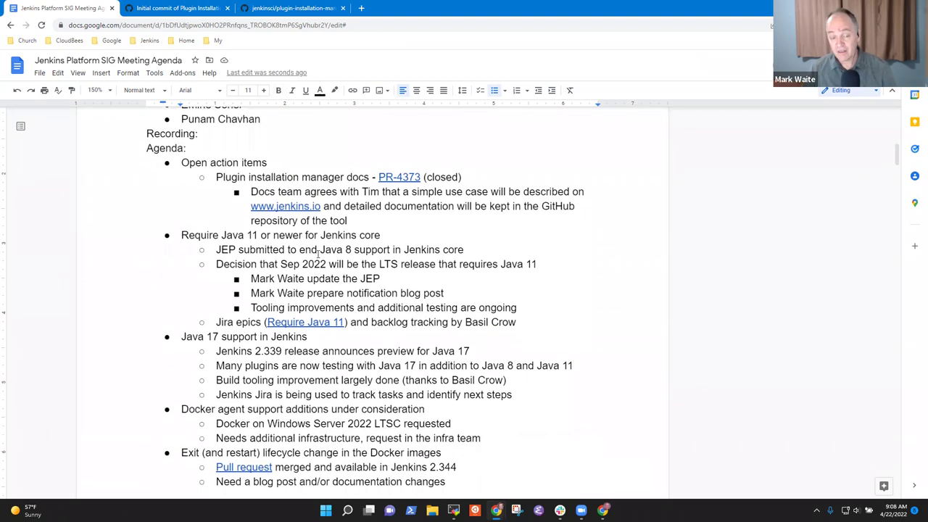
{"action": "scroll", "coordinate": [324, 263], "scroll_direction": "down", "scroll_amount": 2}
{"action": "scroll", "coordinate": [336, 239], "scroll_direction": "up", "scroll_amount": 2}
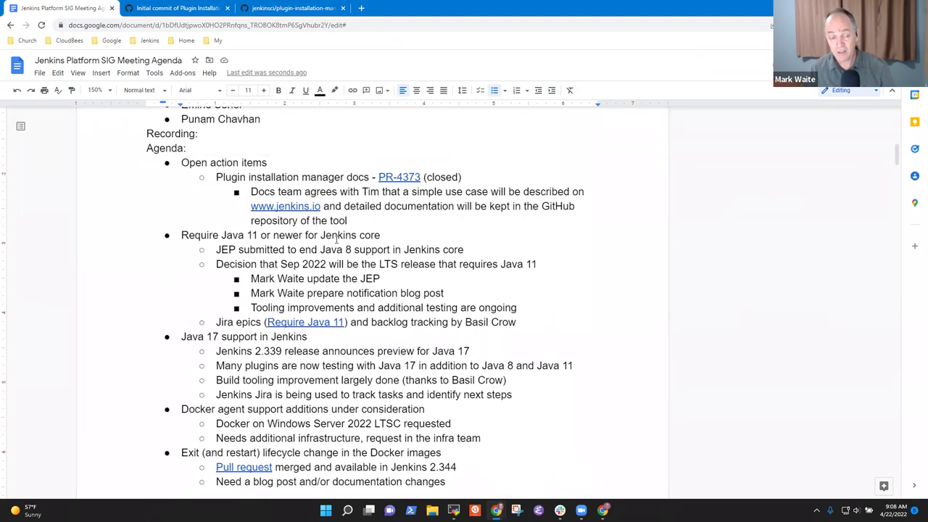